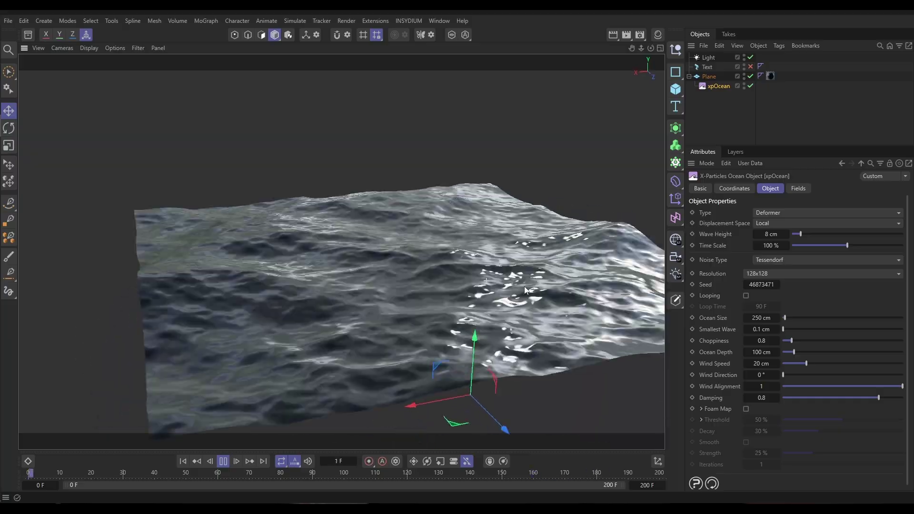
Play the finished Boolean X with its xpOcean surface and stop playback at frame 56
{"action": "scroll", "coordinate": [470, 280], "scroll_direction": "down", "scroll_amount": 5}
{"action": "key", "text": "F8"}
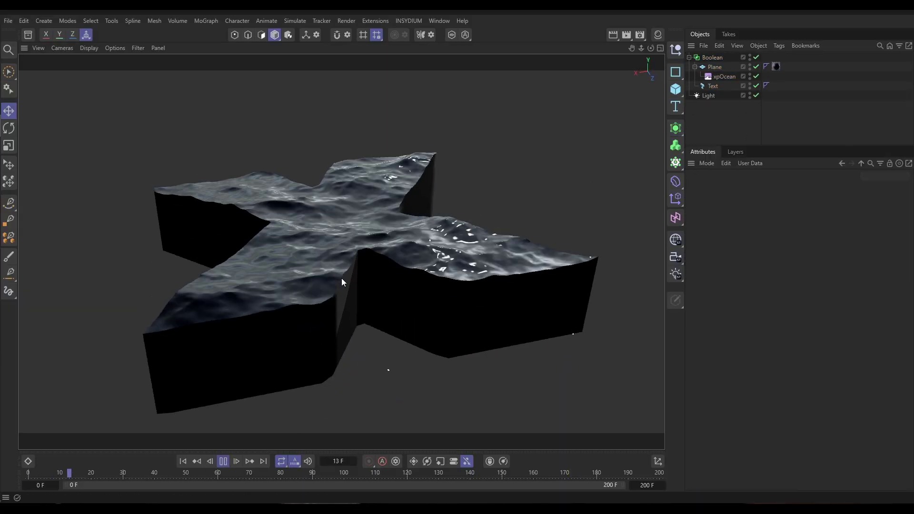
{"action": "key", "text": "F8"}
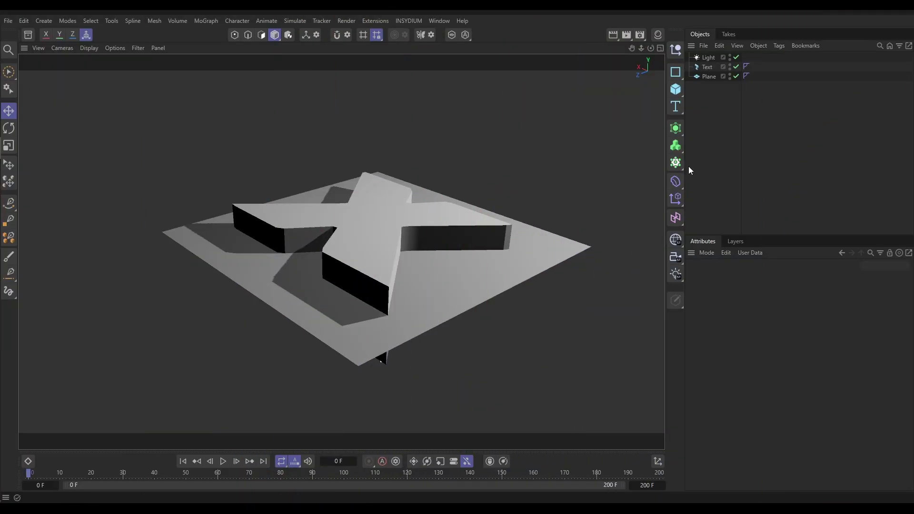
Disable the X Text object in the Object Manager so only the plane shows
{"action": "left_click", "coordinate": [708, 67]}
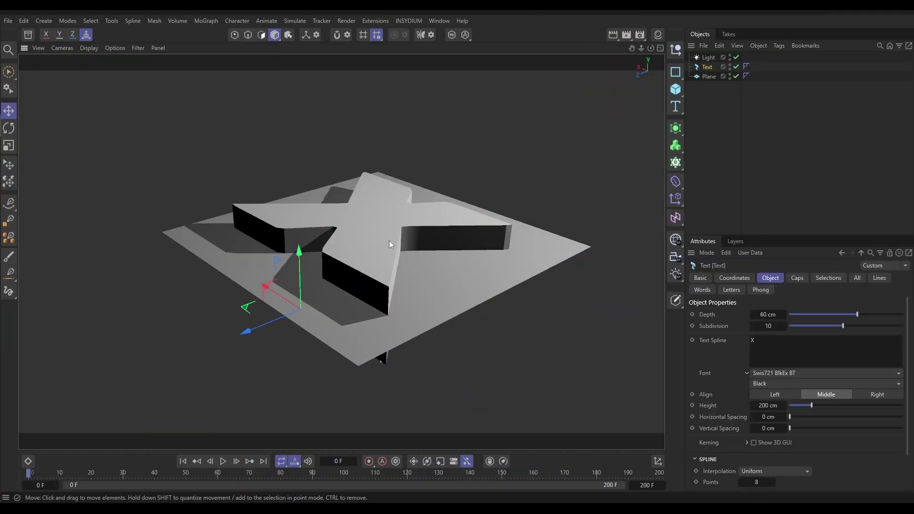
{"action": "mouse_move", "coordinate": [390, 241]}
{"action": "left_mouse_down", "text": "alt"}
{"action": "mouse_move", "coordinate": [464, 202]}
{"action": "mouse_move", "coordinate": [405, 246]}
{"action": "left_mouse_up", "text": "alt"}
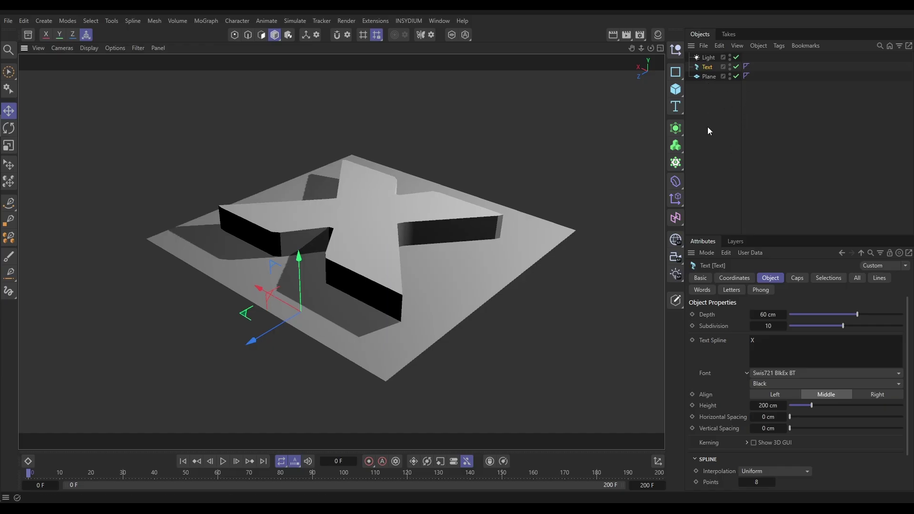
{"action": "left_click_drag", "start_coordinate": [408, 283], "coordinate": [352, 252], "text": "alt"}
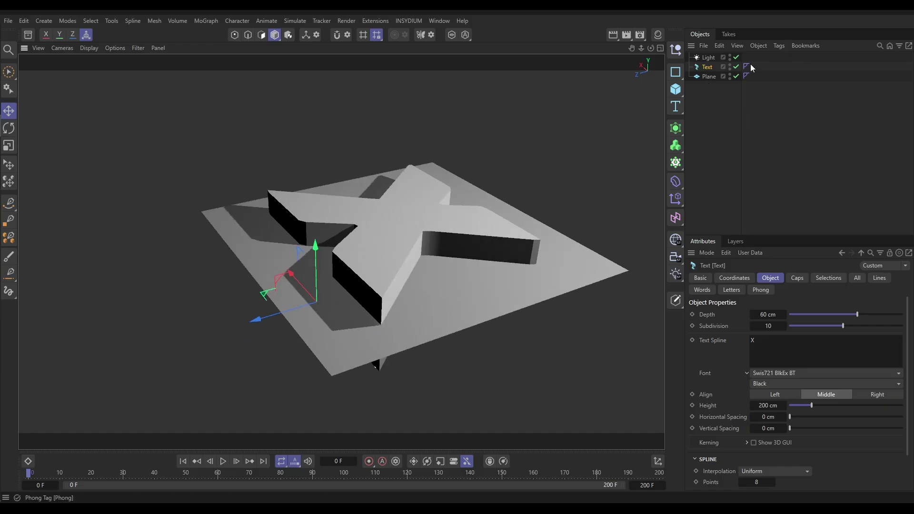
{"action": "left_click", "coordinate": [736, 67]}
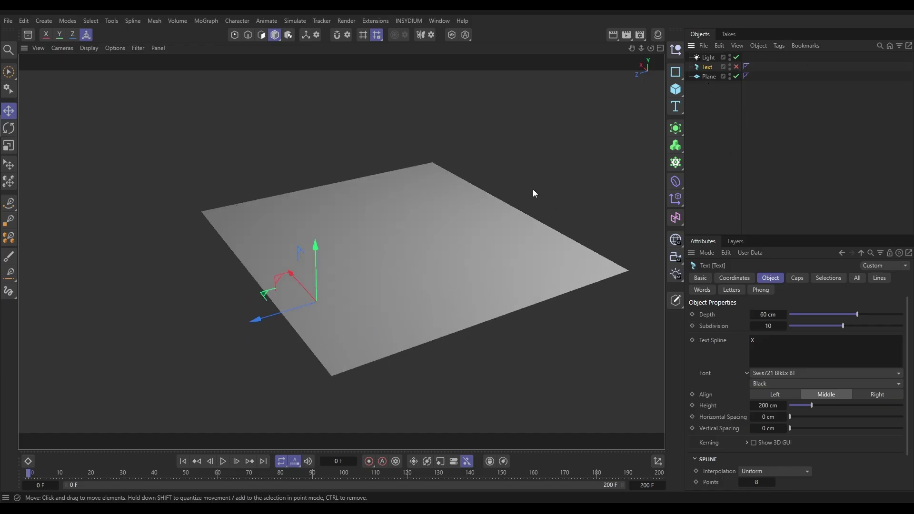
Add an xpOcean object from INSYDIUM > X-Particles > Generators
{"action": "left_click", "coordinate": [405, 21]}
{"action": "mouse_move", "coordinate": [431, 54]}
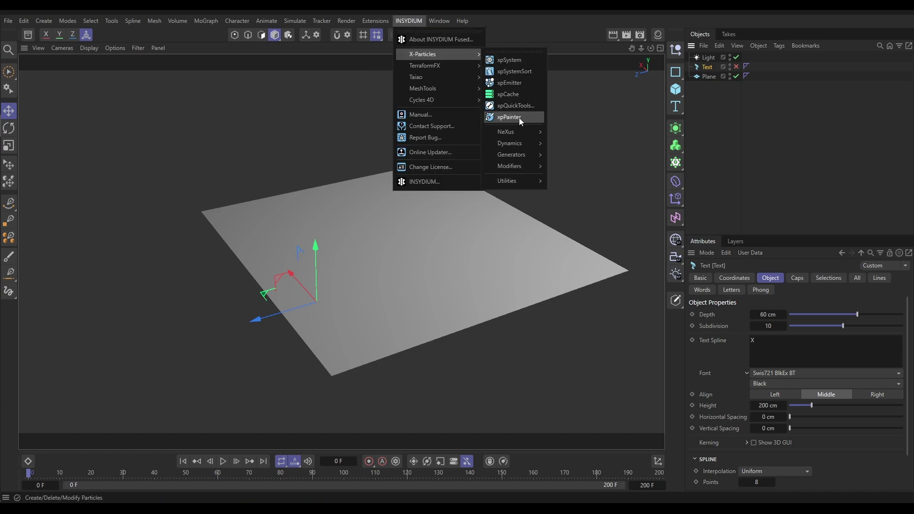
{"action": "mouse_move", "coordinate": [514, 155]}
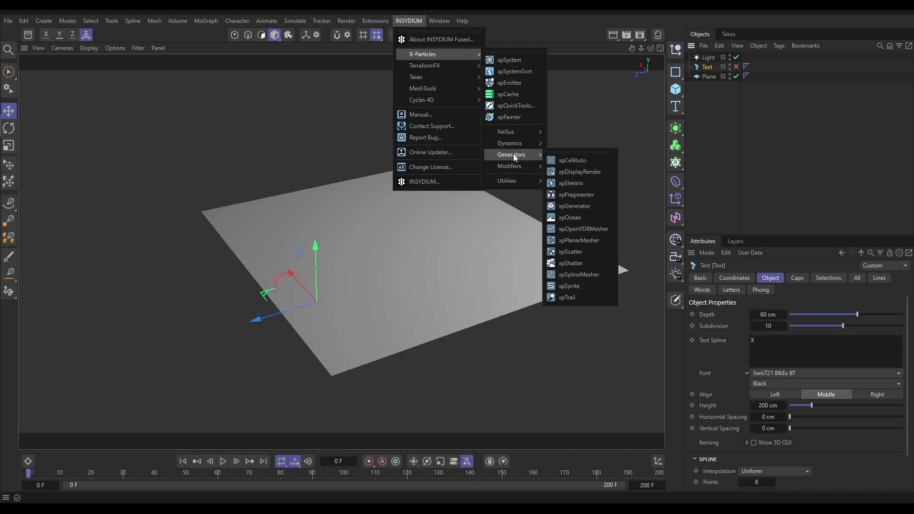
{"action": "left_click", "coordinate": [568, 218]}
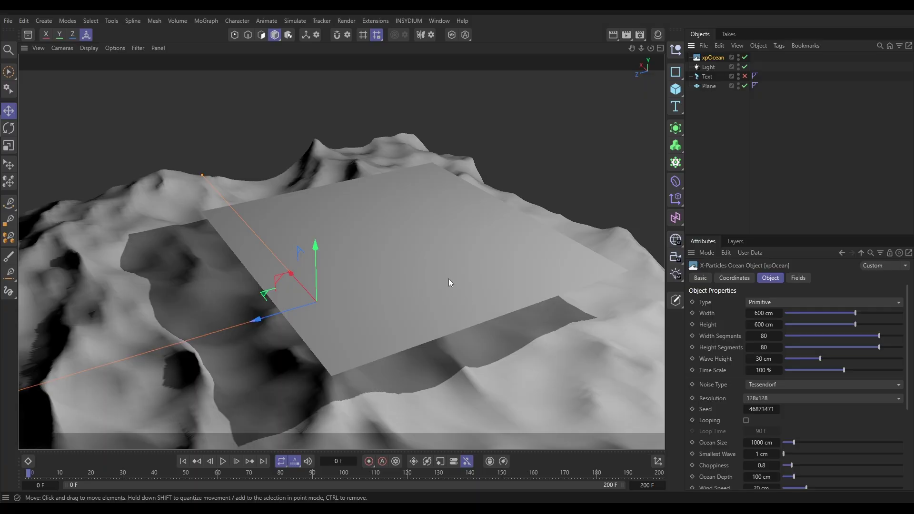
Set xpOcean's Type to Deformer and make it a child of the Plane
{"action": "scroll", "coordinate": [448, 279], "scroll_direction": "down", "scroll_amount": 6}
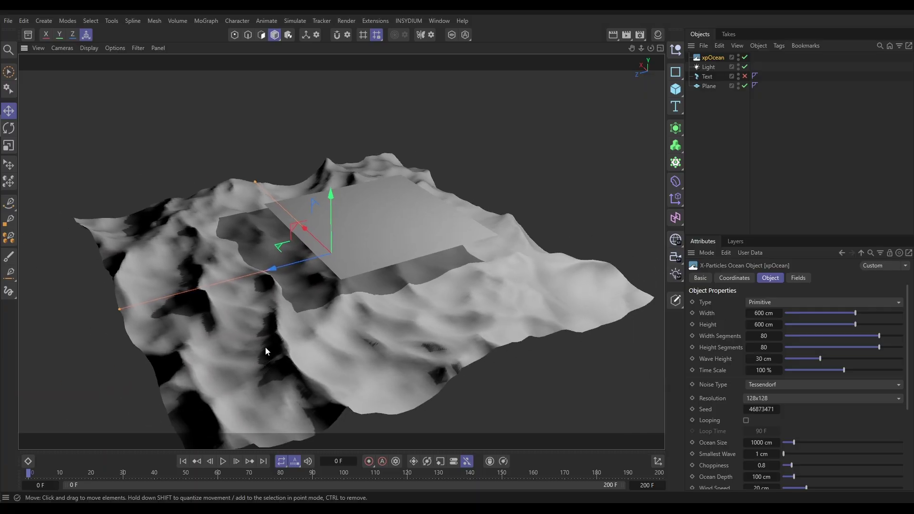
{"action": "left_click", "coordinate": [765, 303]}
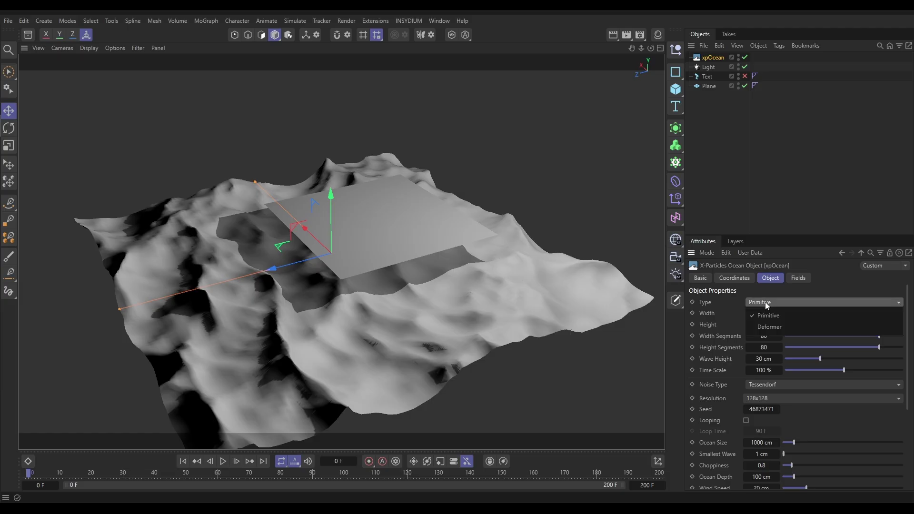
{"action": "left_click", "coordinate": [767, 327]}
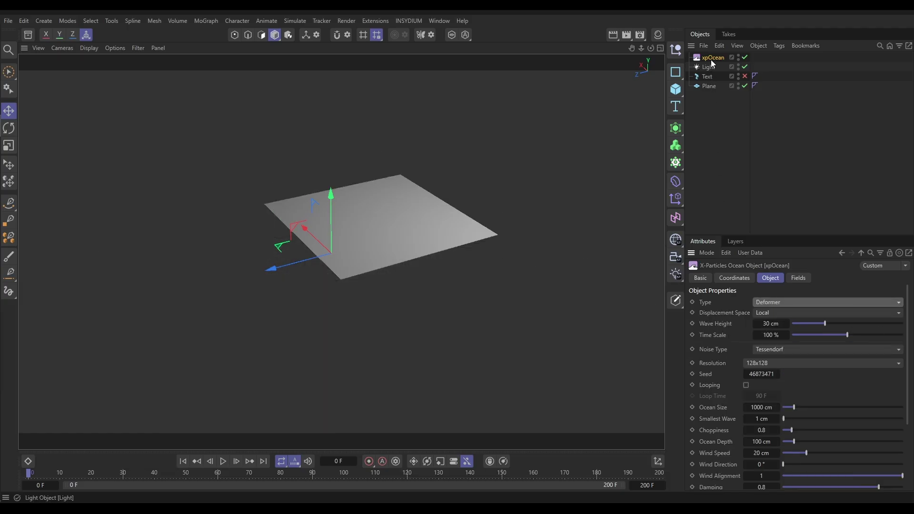
{"action": "left_click_drag", "start_coordinate": [711, 59], "coordinate": [715, 87]}
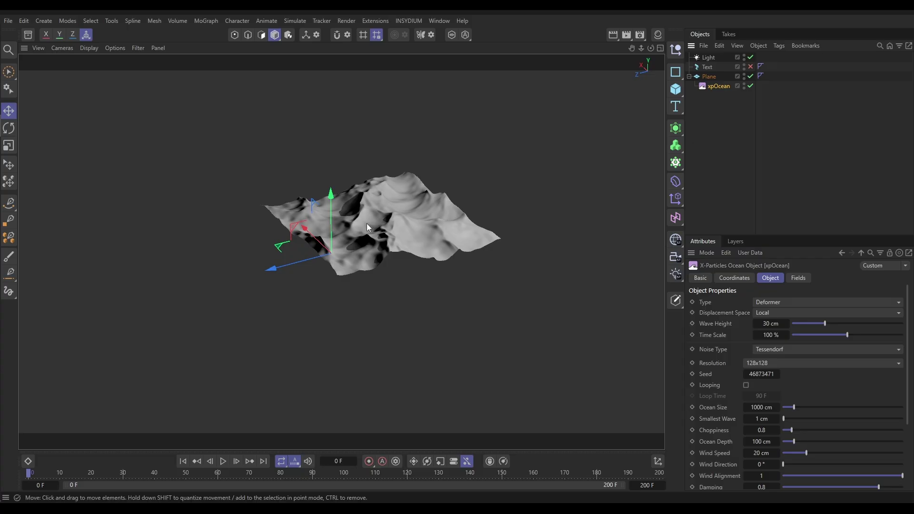
{"action": "middle_click_drag", "start_coordinate": [414, 236], "coordinate": [388, 266], "text": "alt"}
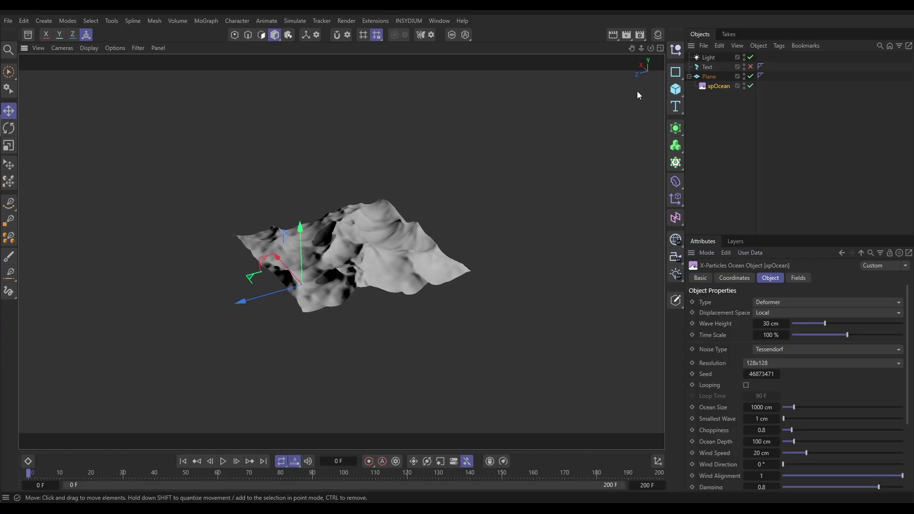
Apply material Mat.2 to the Plane from the Material Manager, then close it
{"action": "left_click", "coordinate": [656, 35]}
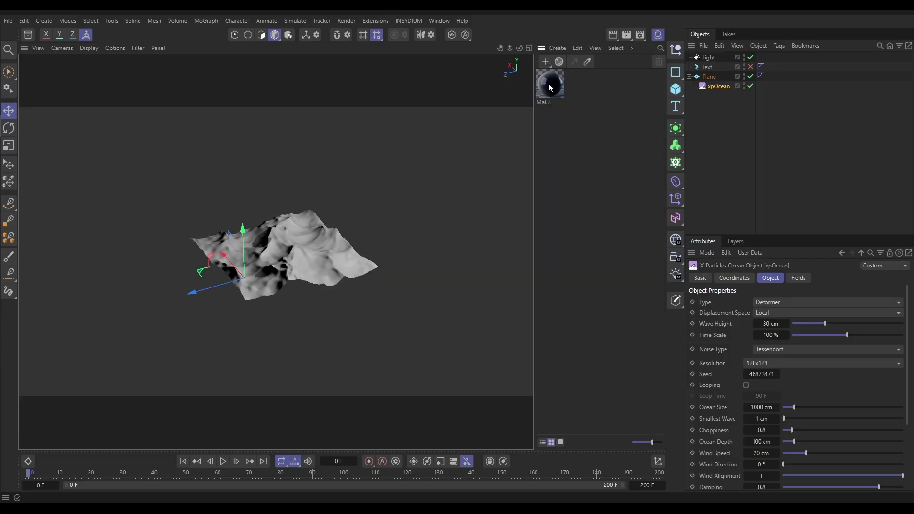
{"action": "left_click_drag", "start_coordinate": [577, 116], "coordinate": [712, 79]}
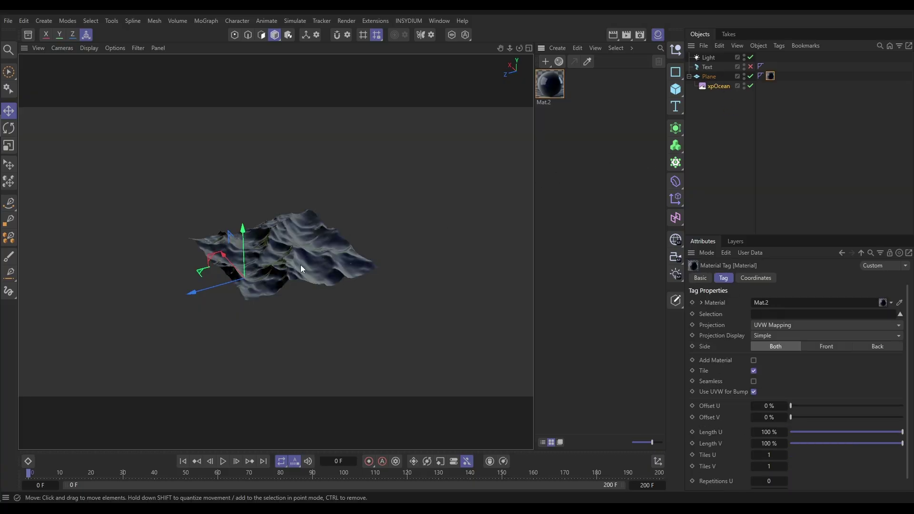
{"action": "left_click_drag", "start_coordinate": [301, 265], "coordinate": [267, 243], "text": "alt"}
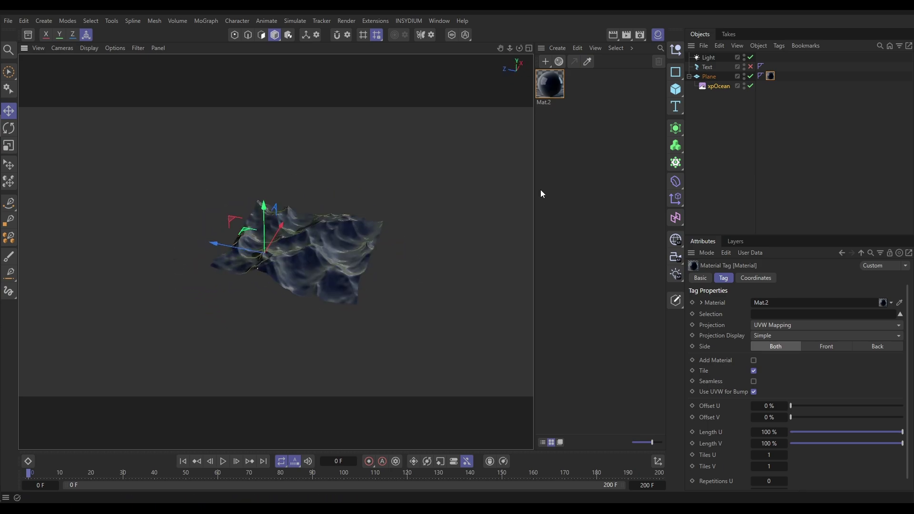
{"action": "left_click", "coordinate": [718, 121]}
{"action": "left_click", "coordinate": [658, 35]}
Set xpOcean Wave Height to 8 cm and Ocean Size to 250 cm, then select the Plane
{"action": "scroll", "coordinate": [419, 263], "scroll_direction": "up", "scroll_amount": 3}
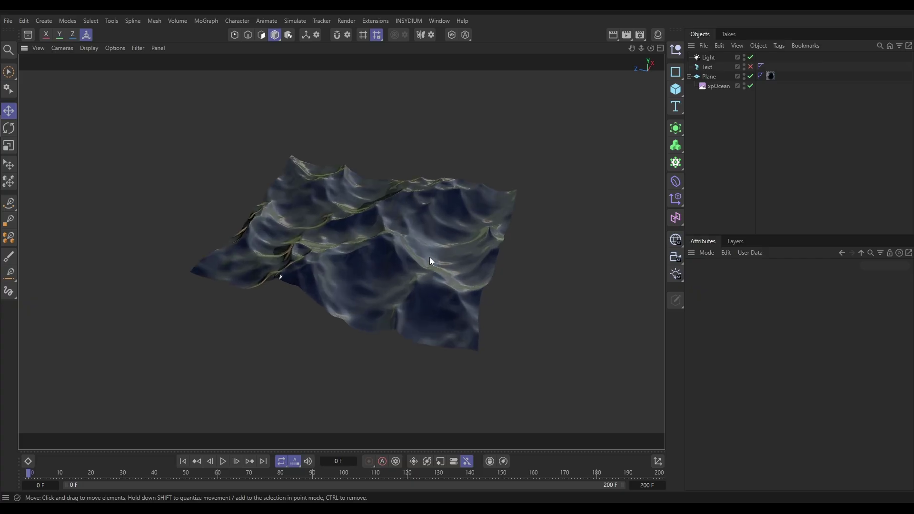
{"action": "left_click", "coordinate": [716, 86]}
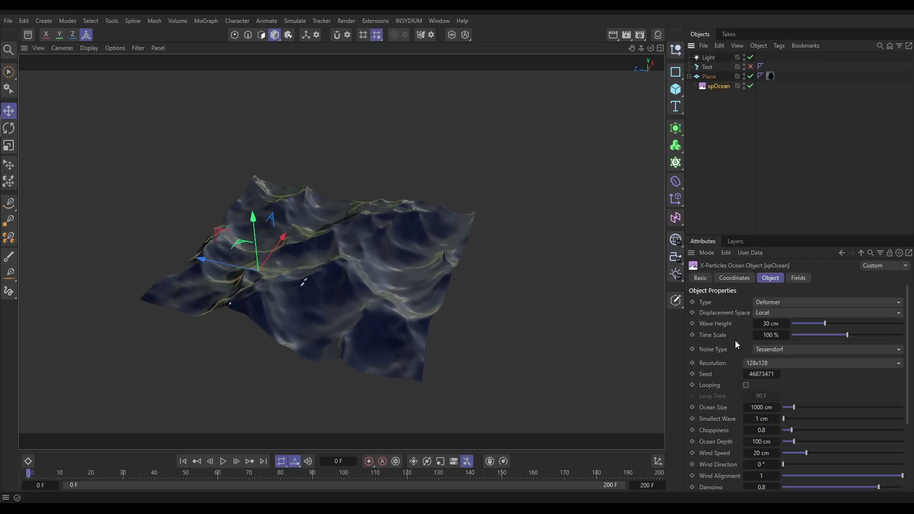
{"action": "left_click_drag", "start_coordinate": [788, 236], "coordinate": [781, 139]}
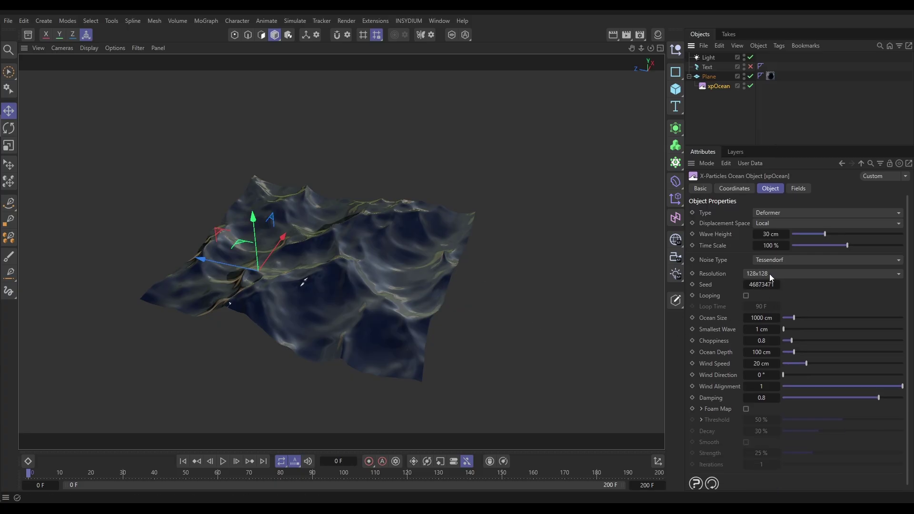
{"action": "left_click", "coordinate": [765, 234]}
{"action": "type", "text": "8"}
{"action": "key", "text": "Return"}
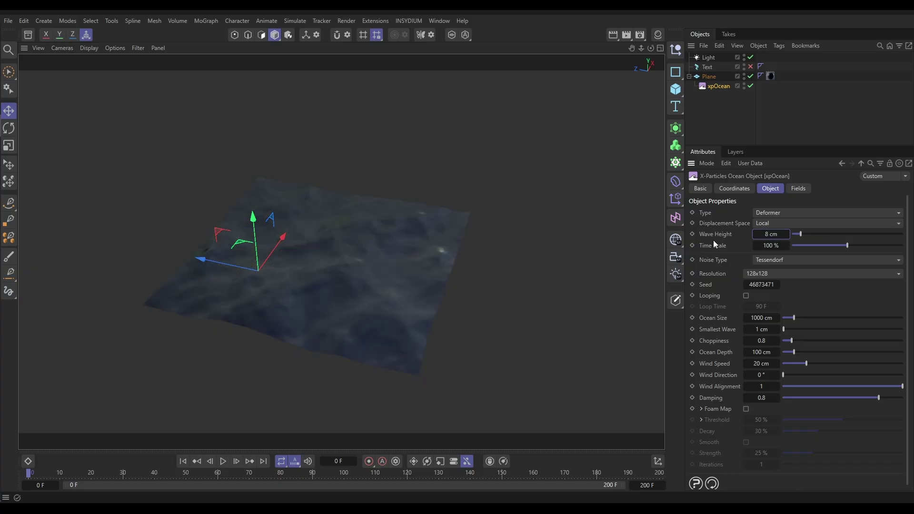
{"action": "left_click", "coordinate": [761, 318]}
{"action": "type", "text": "250"}
{"action": "key", "text": "Return"}
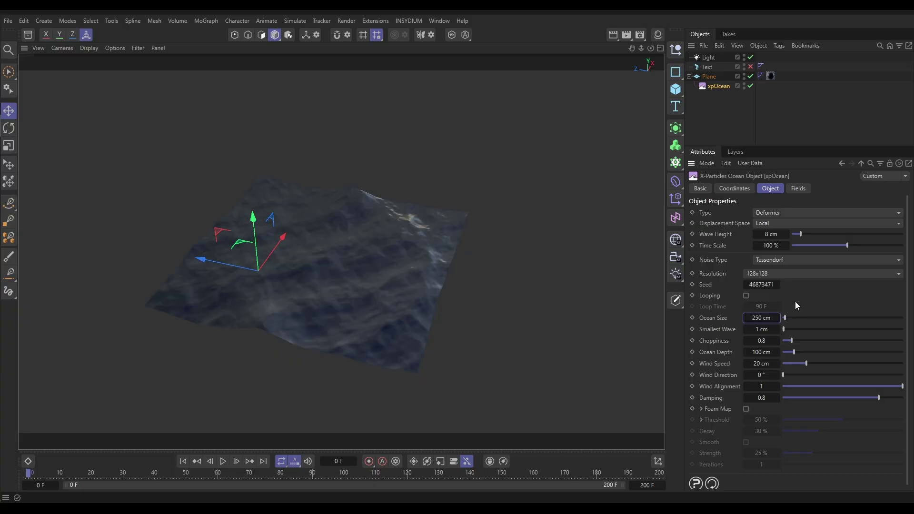
{"action": "left_click", "coordinate": [709, 77]}
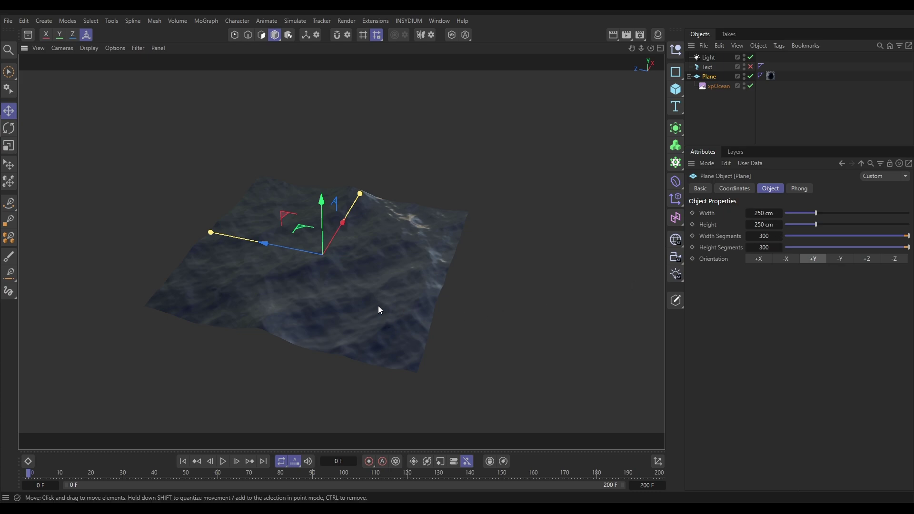
Switch the viewport to Gouraud Shading so the plane shows without wireframe lines
{"action": "scroll", "coordinate": [457, 298], "scroll_direction": "up", "scroll_amount": 5}
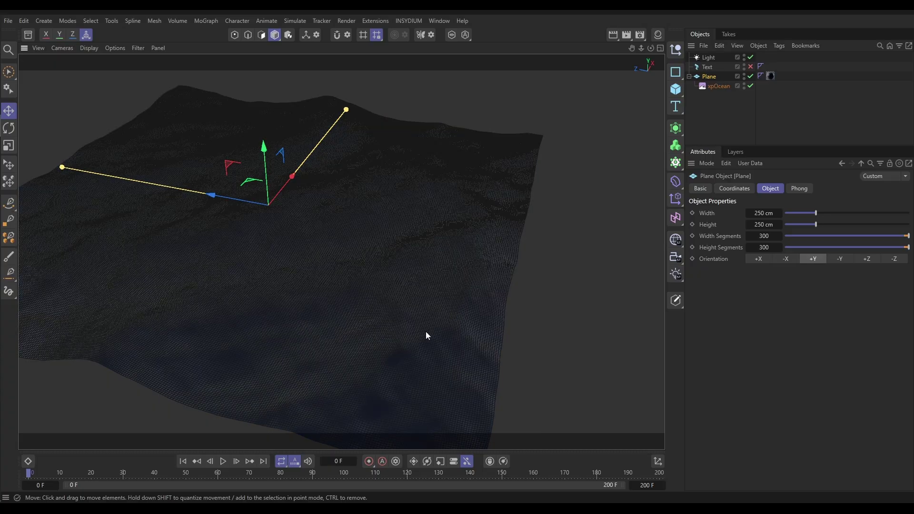
{"action": "left_click_drag", "start_coordinate": [349, 310], "coordinate": [375, 318], "text": "alt"}
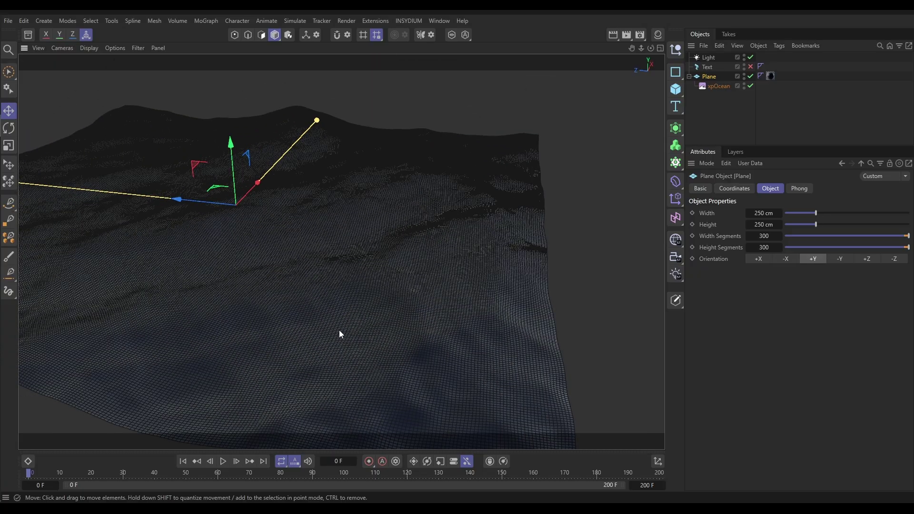
{"action": "key", "text": "n"}
{"action": "key", "text": "a"}
{"action": "scroll", "coordinate": [347, 279], "scroll_direction": "down", "scroll_amount": 5}
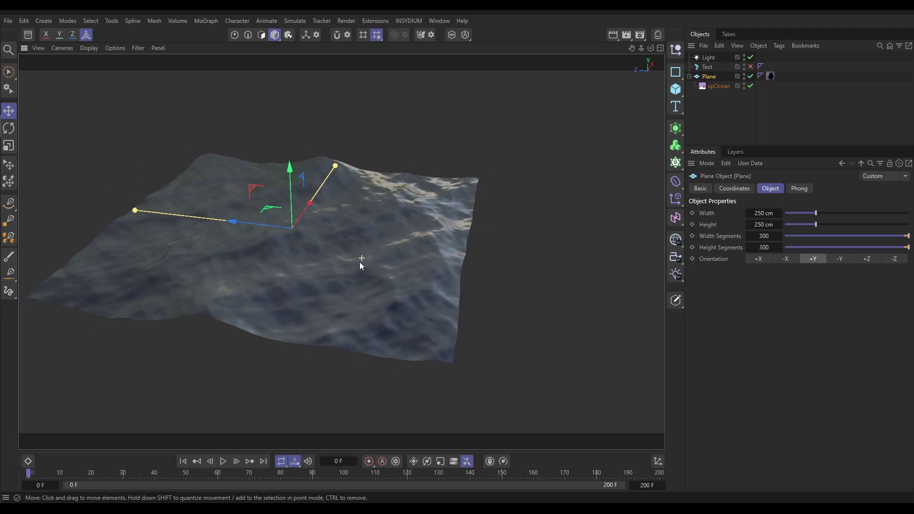
{"action": "left_click_drag", "start_coordinate": [360, 262], "coordinate": [314, 259], "text": "alt"}
Set xpOcean Smallest Wave to 0.1 cm and play the waves from a low angle
{"action": "left_click", "coordinate": [719, 86]}
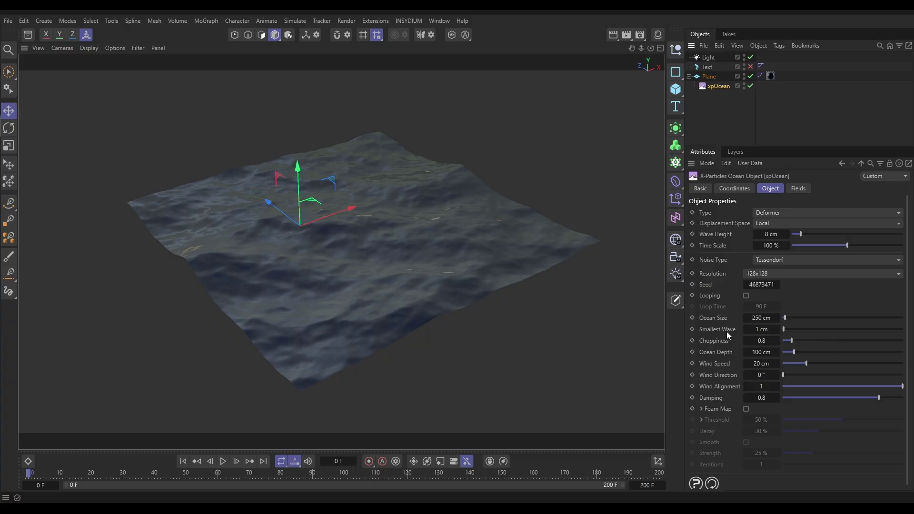
{"action": "left_click", "coordinate": [761, 329]}
{"action": "type", "text": ".1"}
{"action": "key", "text": "Return"}
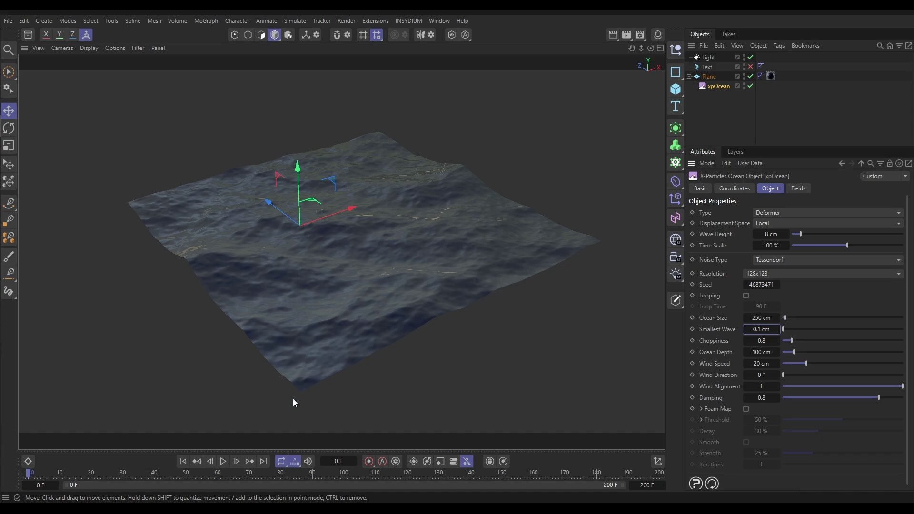
{"action": "left_click", "coordinate": [226, 462]}
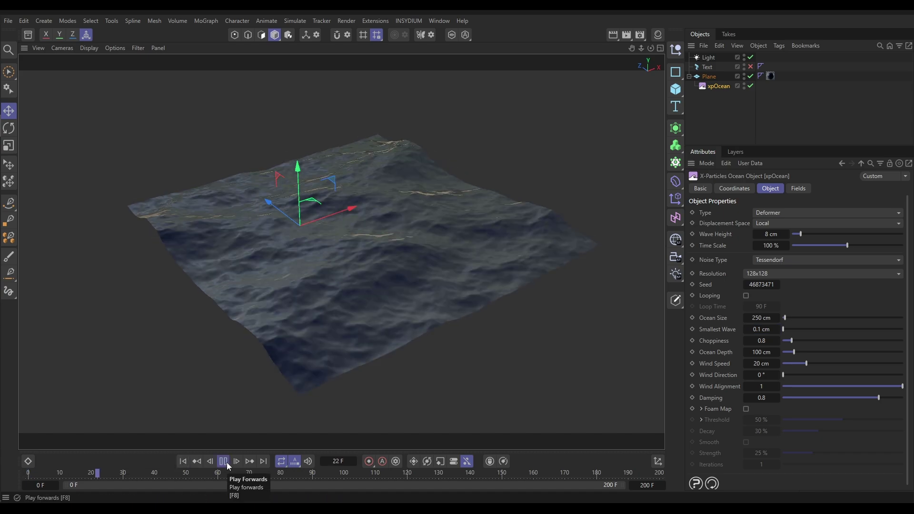
{"action": "left_click_drag", "start_coordinate": [417, 252], "coordinate": [297, 444], "text": "alt"}
Lower the xpOcean Wind Speed to 15.2 cm and replay the ocean animation
{"action": "left_click", "coordinate": [223, 462]}
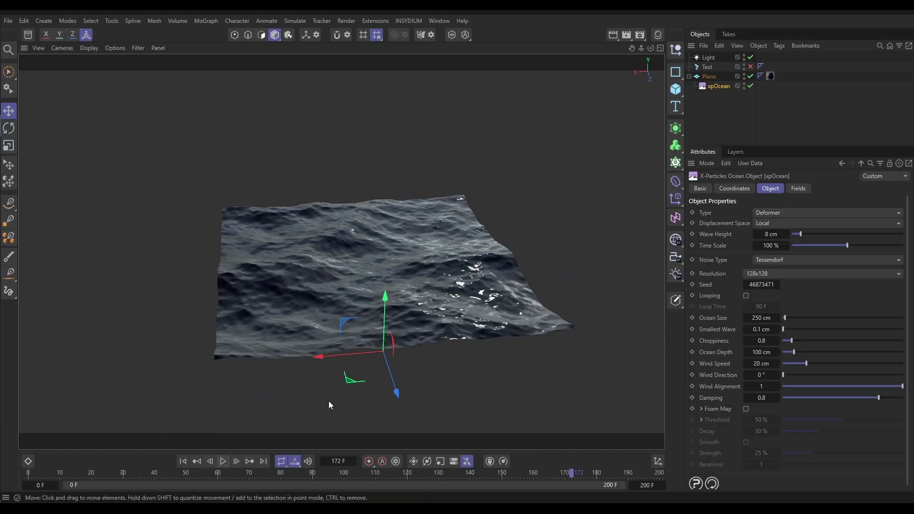
{"action": "left_click", "coordinate": [802, 364]}
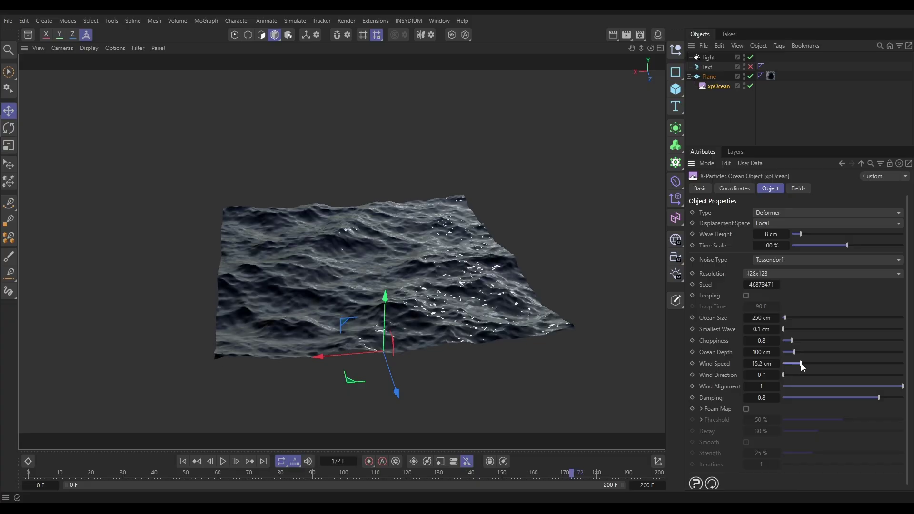
{"action": "left_click", "coordinate": [223, 461]}
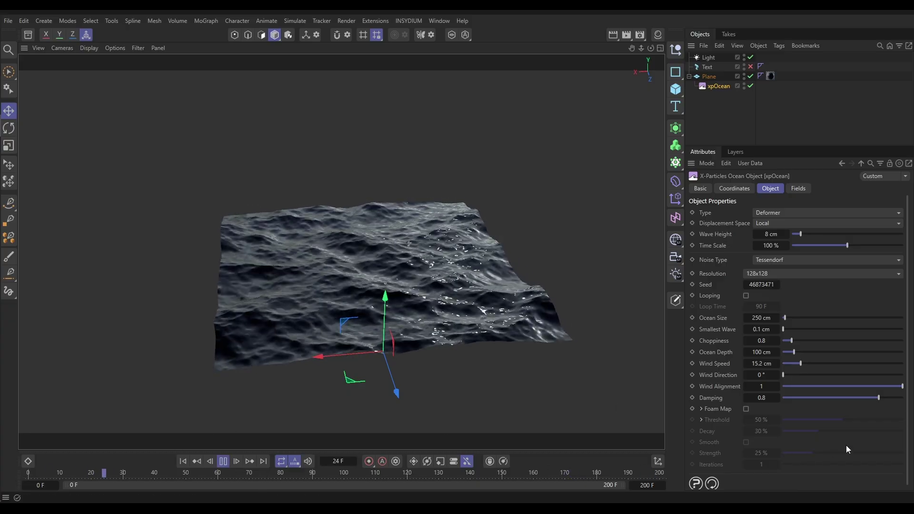
{"action": "left_click_drag", "start_coordinate": [505, 301], "coordinate": [390, 321], "text": "alt"}
Set Damping to 0.9 after trying 0 and 1, inspecting the waves from several angles
{"action": "left_click_drag", "start_coordinate": [868, 400], "coordinate": [752, 402]}
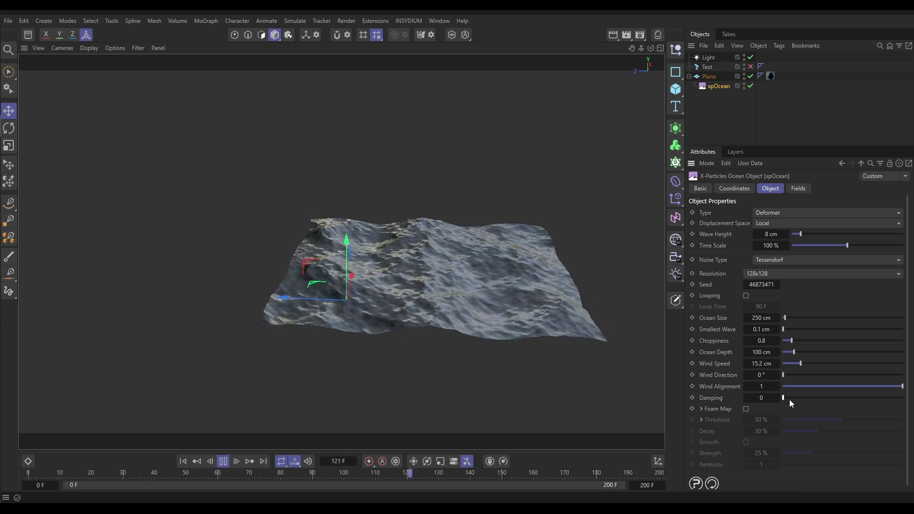
{"action": "left_click_drag", "start_coordinate": [789, 399], "coordinate": [902, 398]}
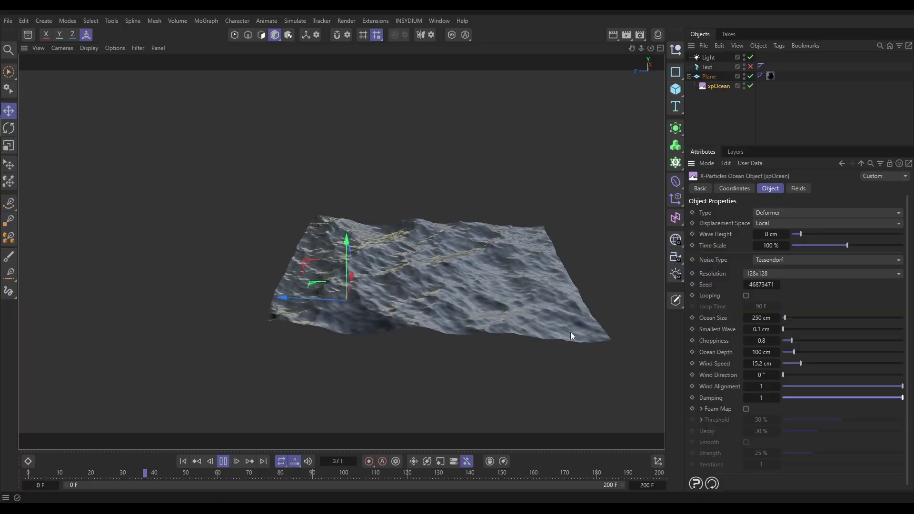
{"action": "left_click_drag", "start_coordinate": [902, 399], "coordinate": [891, 398]}
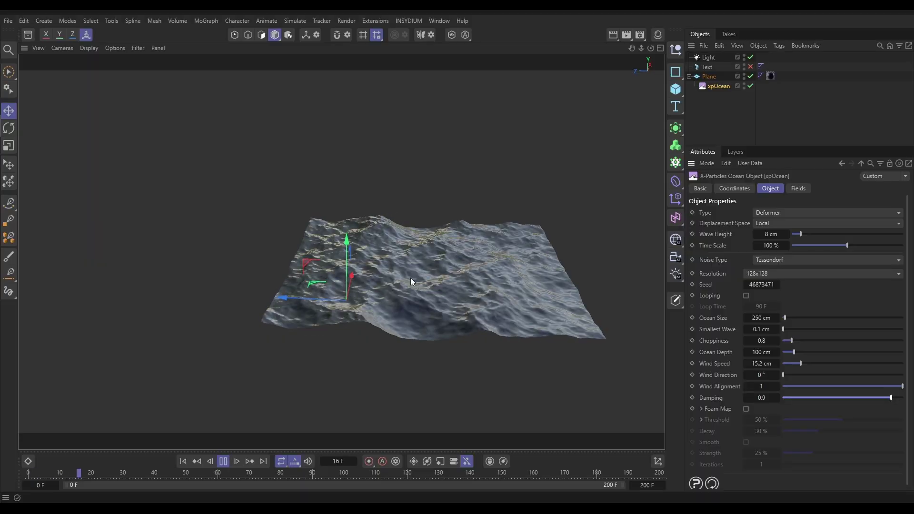
{"action": "left_click_drag", "start_coordinate": [417, 265], "coordinate": [543, 305], "text": "alt"}
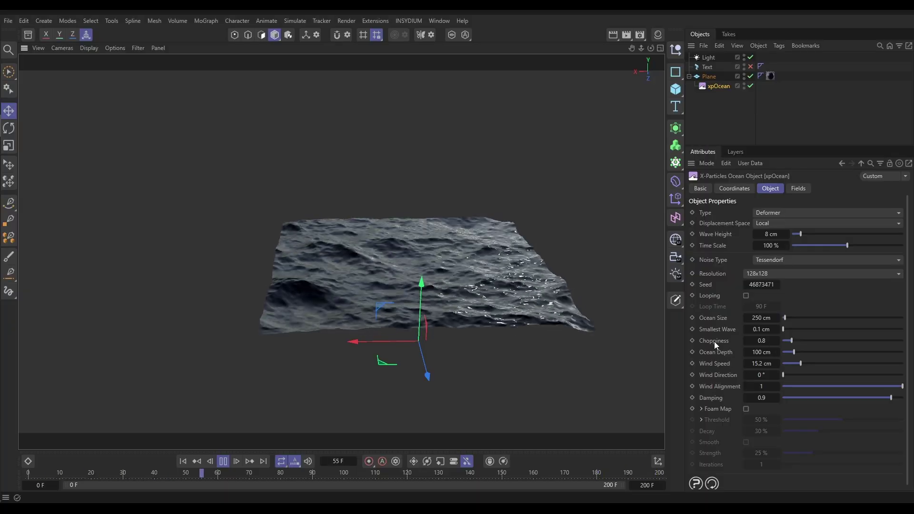
{"action": "left_click_drag", "start_coordinate": [458, 270], "coordinate": [332, 293], "text": "alt"}
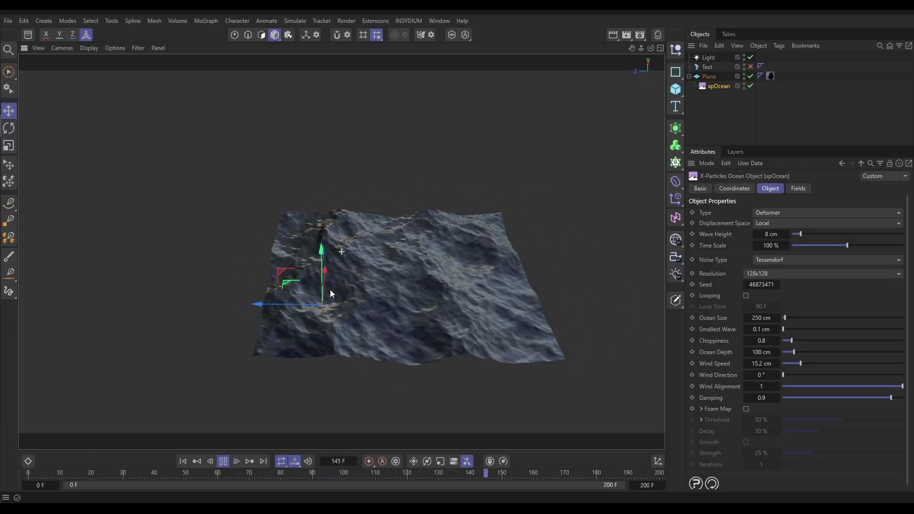
Raise Choppiness to 2.1 and replay the animation from the start, stopping at frame 130
{"action": "left_click", "coordinate": [223, 462]}
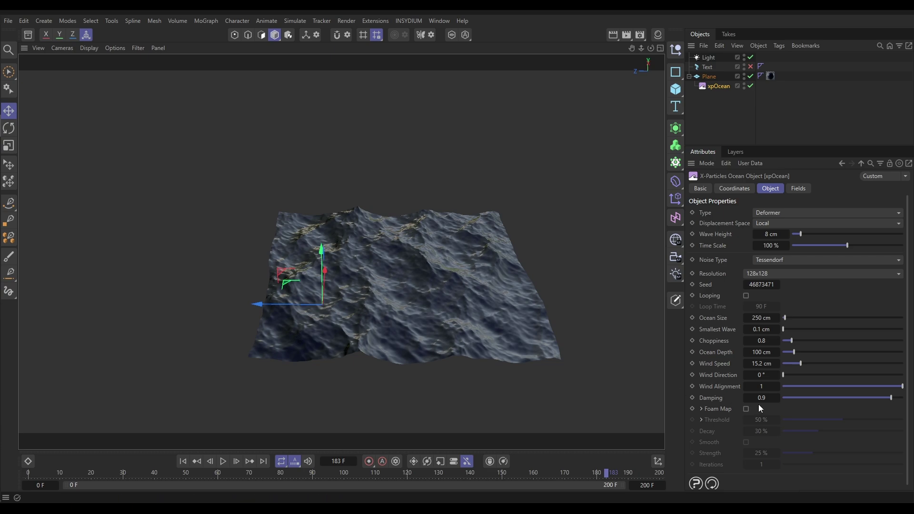
{"action": "left_click_drag", "start_coordinate": [761, 341], "coordinate": [786, 341]}
{"action": "left_click", "coordinate": [184, 461]}
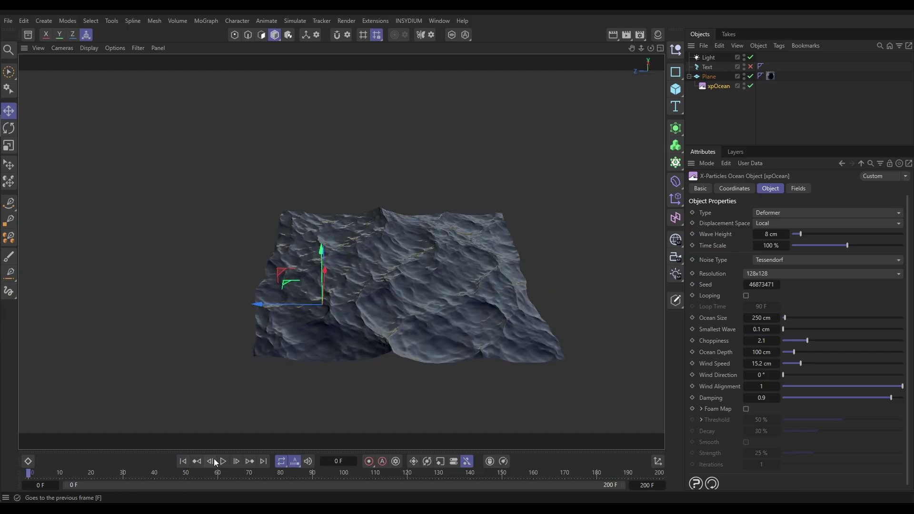
{"action": "left_click", "coordinate": [223, 461]}
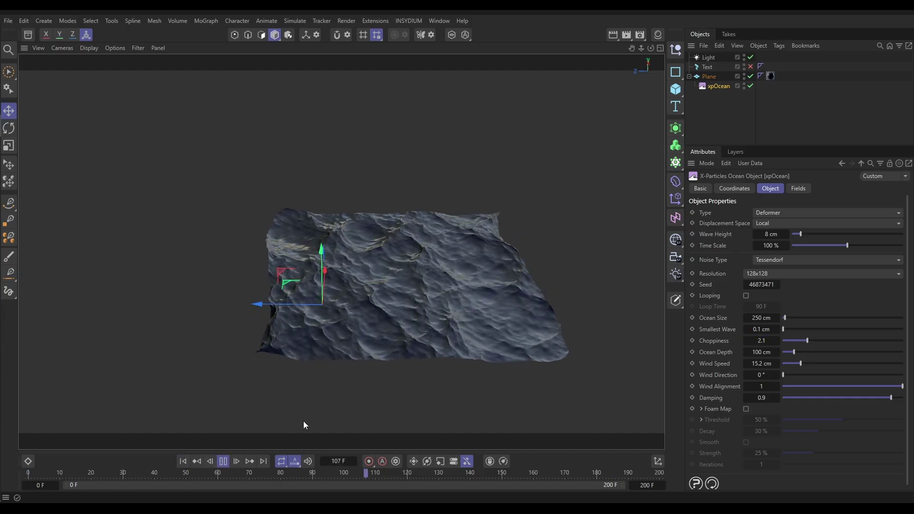
{"action": "left_click", "coordinate": [223, 461]}
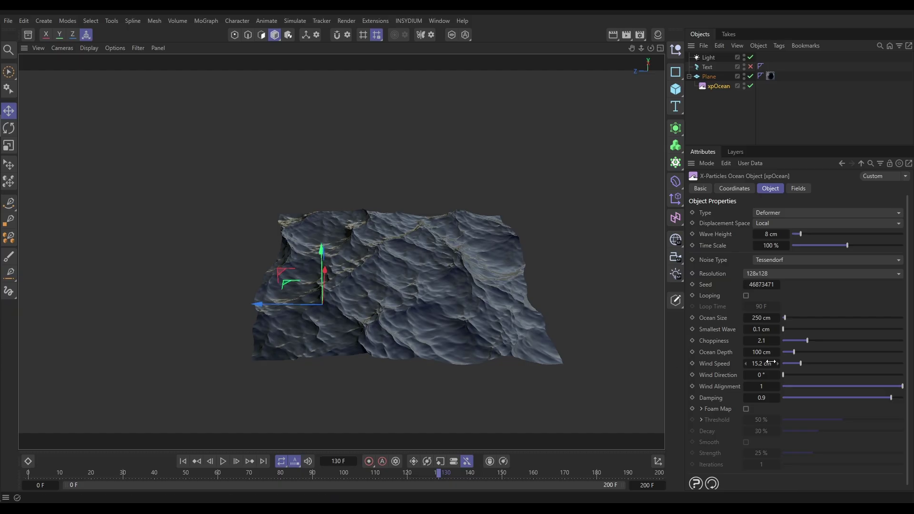
Try Choppiness 4 and 3, settle on 2.5, then reselect xpOcean
{"action": "left_click", "coordinate": [773, 341]}
{"action": "type", "text": "4"}
{"action": "key", "text": "Return"}
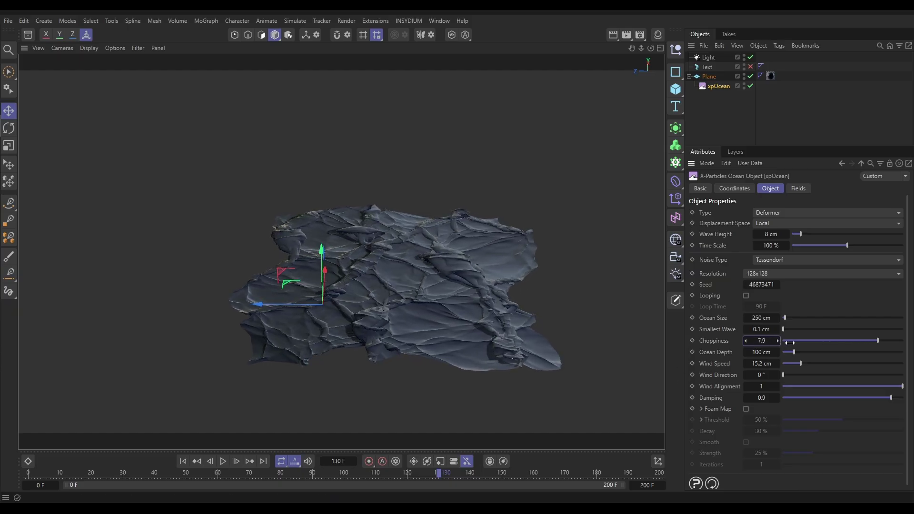
{"action": "left_click_drag", "start_coordinate": [790, 342], "coordinate": [818, 341]}
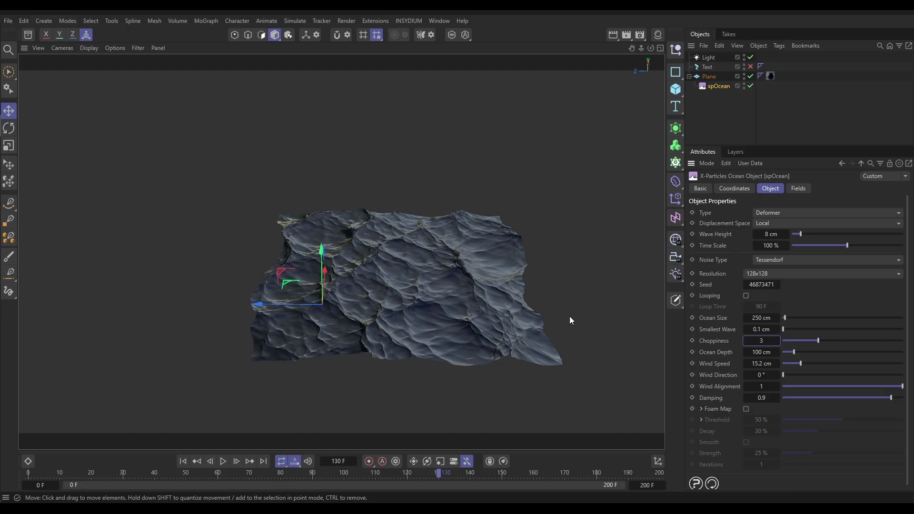
{"action": "left_click_drag", "start_coordinate": [816, 342], "coordinate": [813, 342]}
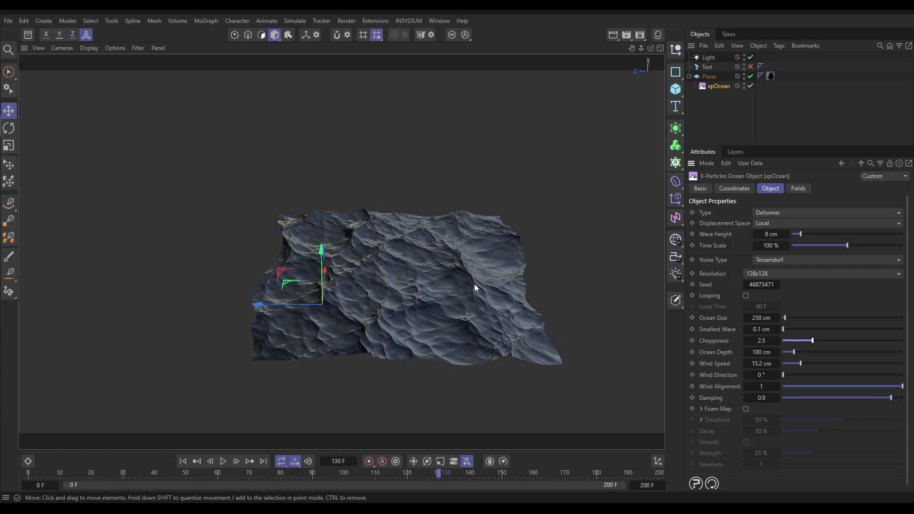
{"action": "left_click", "coordinate": [401, 288]}
{"action": "mouse_move", "coordinate": [401, 289]}
{"action": "left_mouse_down", "text": "alt"}
{"action": "mouse_move", "coordinate": [564, 261]}
{"action": "mouse_move", "coordinate": [378, 284]}
{"action": "mouse_move", "coordinate": [389, 295]}
{"action": "left_mouse_up", "text": "alt"}
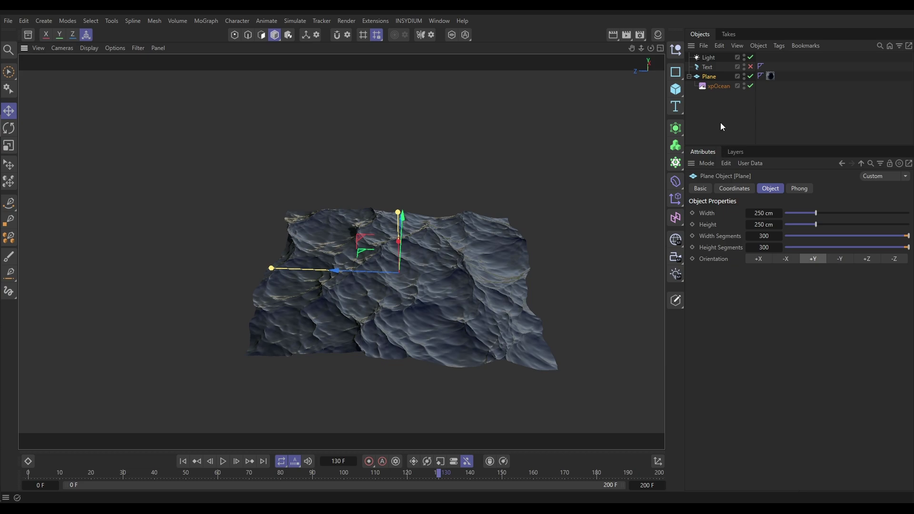
{"action": "left_click", "coordinate": [718, 87]}
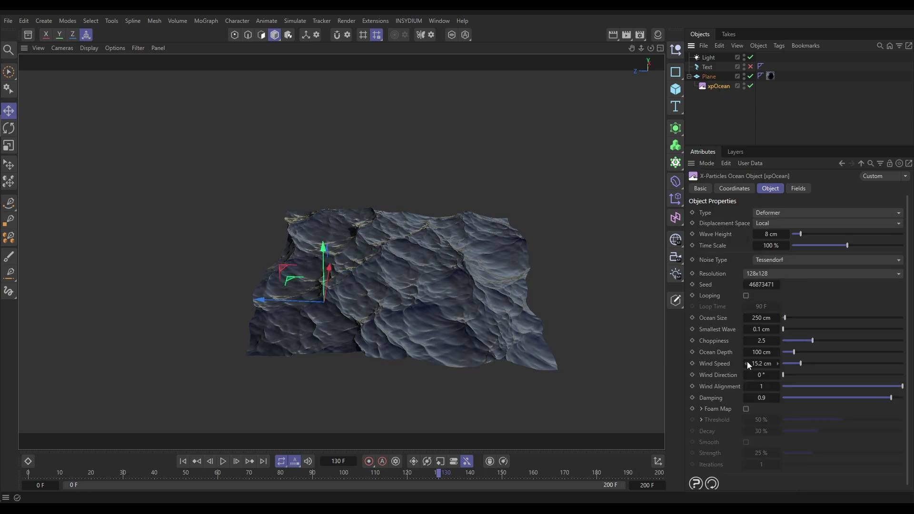
Set Choppiness to 1, then rewind and replay the smoother ocean, stopping at frame 9
{"action": "type", "text": "1"}
{"action": "key", "text": "Return"}
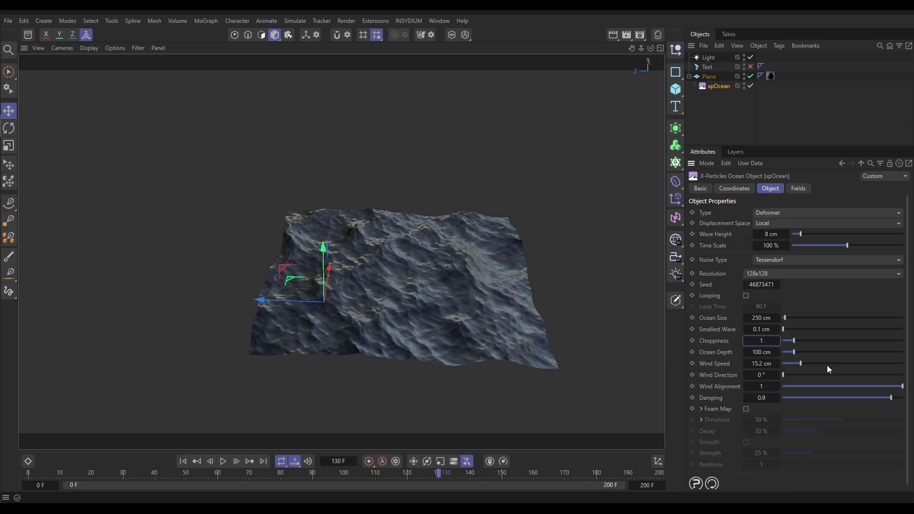
{"action": "left_click", "coordinate": [183, 461]}
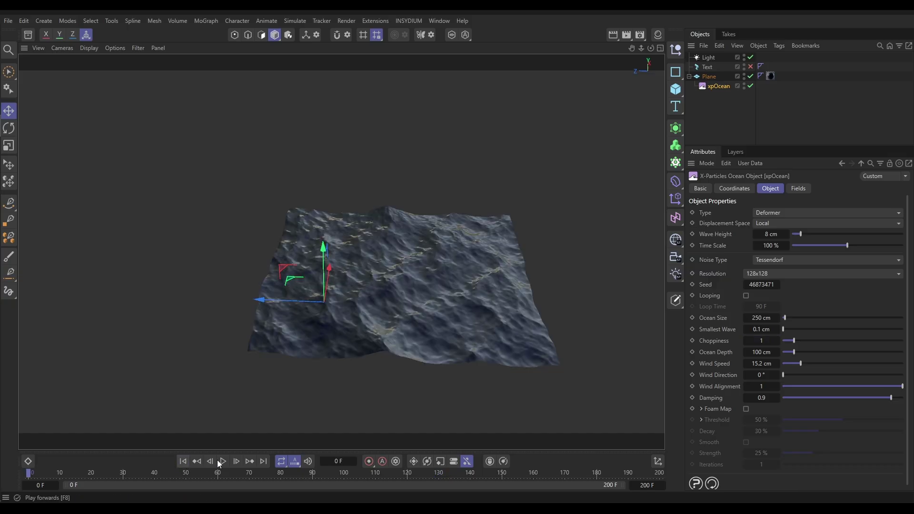
{"action": "left_click", "coordinate": [223, 462]}
{"action": "left_click_drag", "start_coordinate": [399, 283], "coordinate": [546, 302], "text": "alt"}
{"action": "left_click", "coordinate": [222, 462]}
{"action": "left_click_drag", "start_coordinate": [320, 351], "coordinate": [297, 318], "text": "alt"}
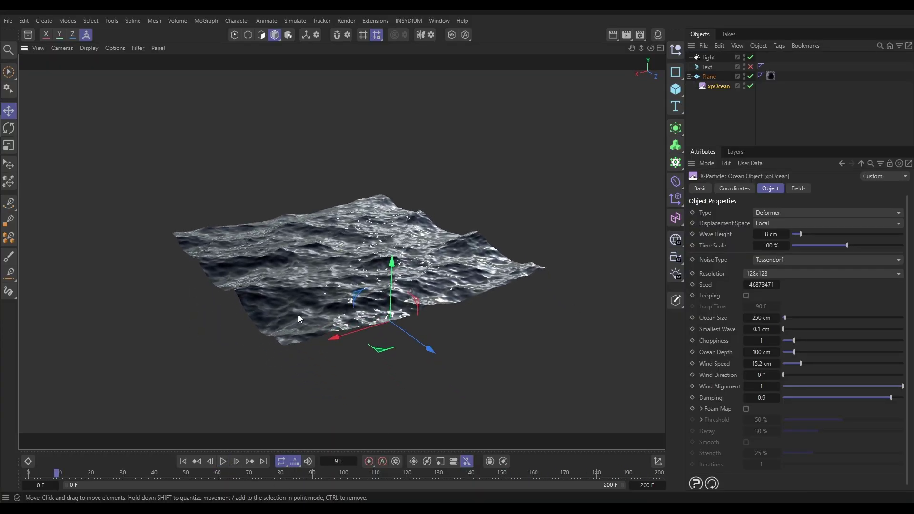
Make the X text visible again and position the ocean plane so it cuts through the letter's middle
{"action": "left_click", "coordinate": [751, 67]}
{"action": "left_click_drag", "start_coordinate": [362, 252], "coordinate": [352, 189], "text": "alt"}
{"action": "left_click", "coordinate": [337, 238]}
{"action": "left_click", "coordinate": [712, 108]}
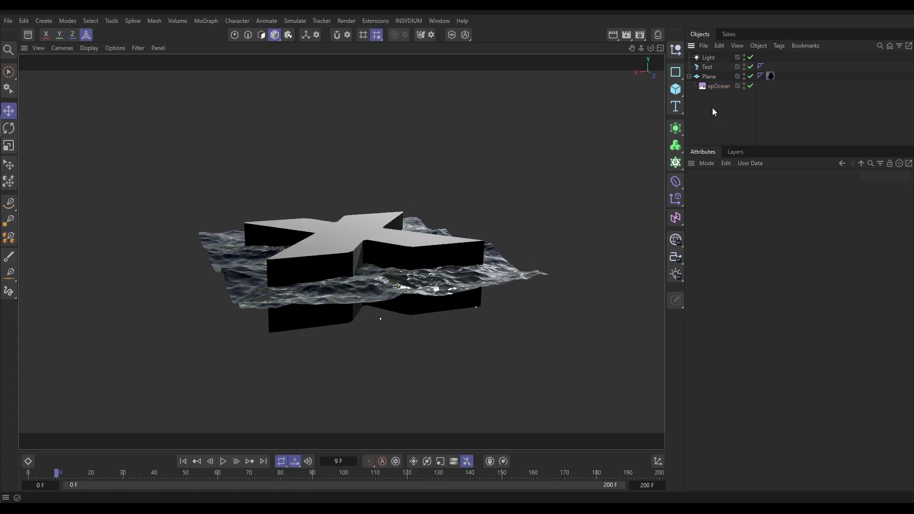
Add a Boolean with Resolve Self-Intersections off, holding the ocean Plane and the X Text
{"action": "left_click", "coordinate": [676, 127]}
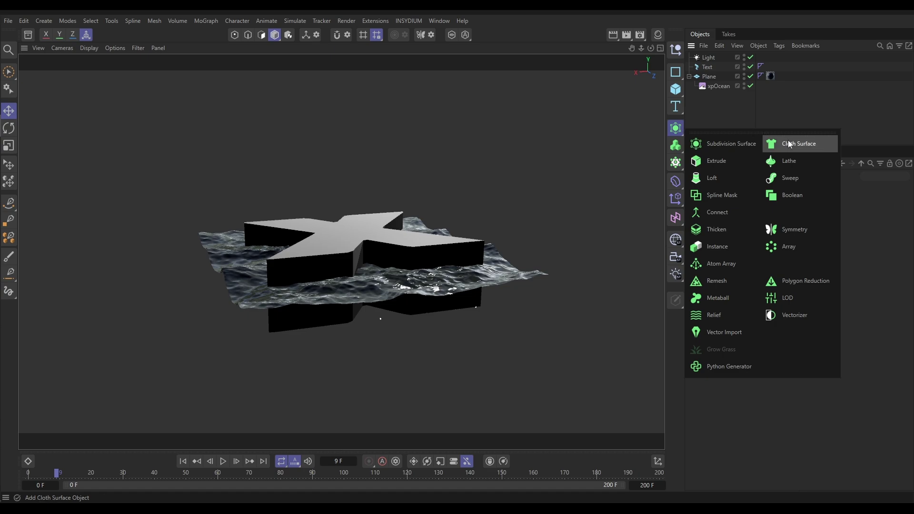
{"action": "left_click", "coordinate": [787, 196]}
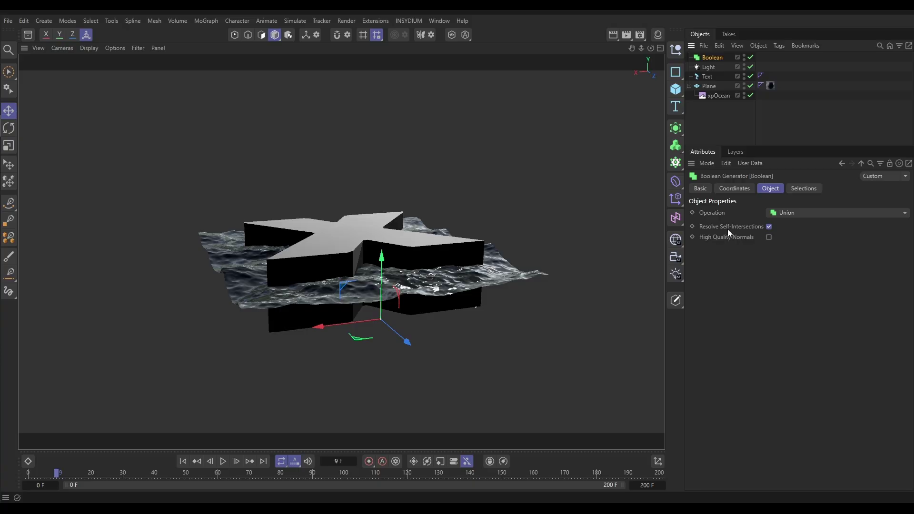
{"action": "left_click", "coordinate": [768, 226]}
{"action": "mouse_move", "coordinate": [714, 60]}
{"action": "left_mouse_down"}
{"action": "mouse_move", "coordinate": [712, 89]}
{"action": "mouse_move", "coordinate": [717, 62]}
{"action": "left_mouse_up"}
Set the Boolean operation to Intersect and zoom in on the result
{"action": "left_click", "coordinate": [712, 58]}
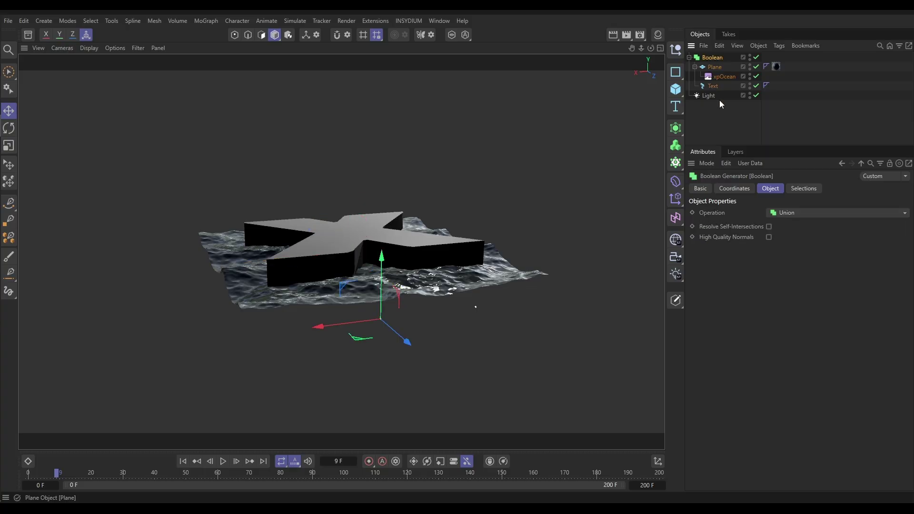
{"action": "left_click", "coordinate": [786, 213]}
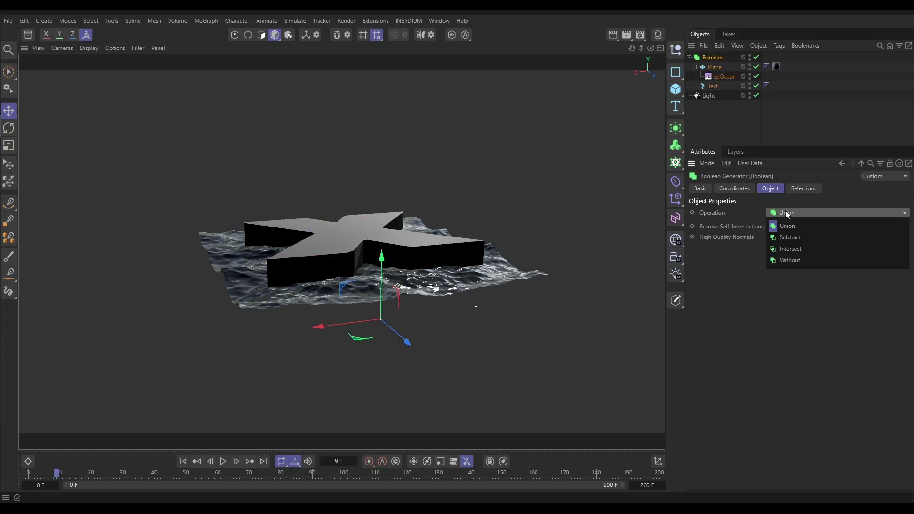
{"action": "left_click", "coordinate": [789, 249]}
{"action": "left_click", "coordinate": [444, 251]}
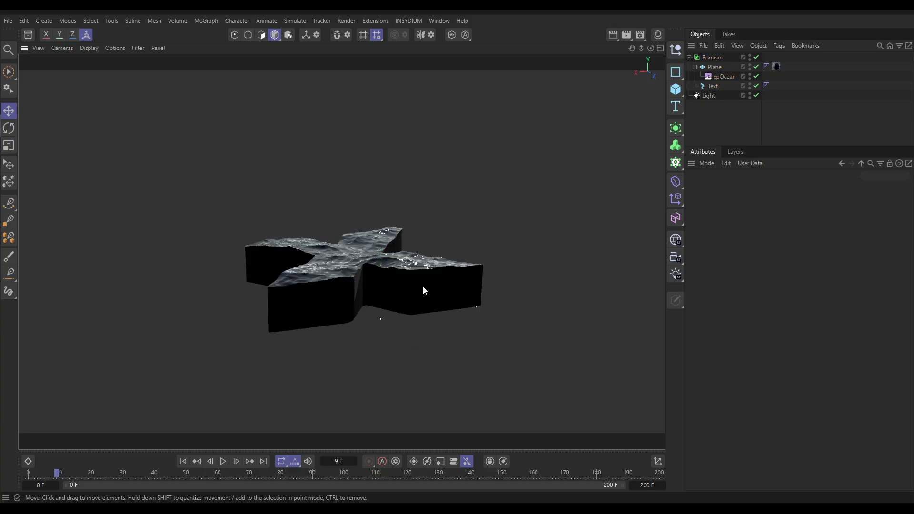
{"action": "scroll", "coordinate": [391, 273], "scroll_direction": "up", "scroll_amount": 5}
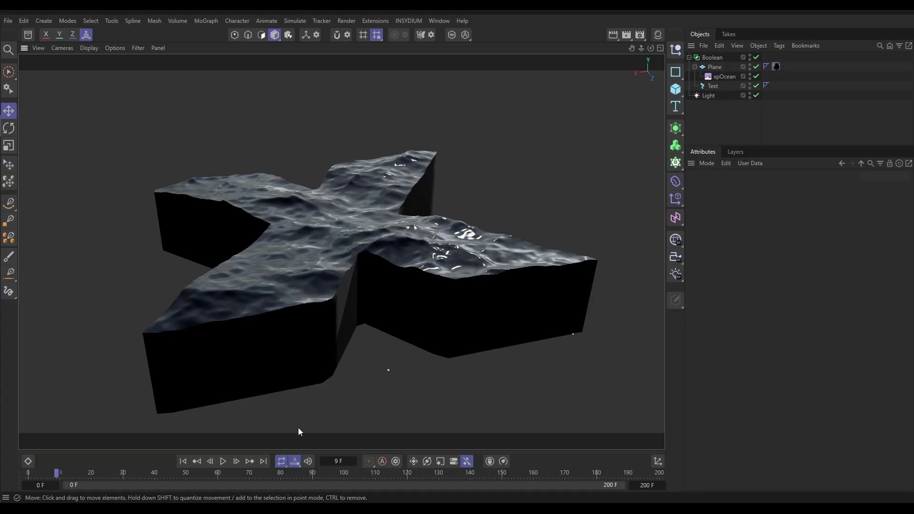
Rewind to the first frame and preview the ocean-topped X animation
{"action": "left_click", "coordinate": [183, 461]}
{"action": "left_click", "coordinate": [224, 461]}
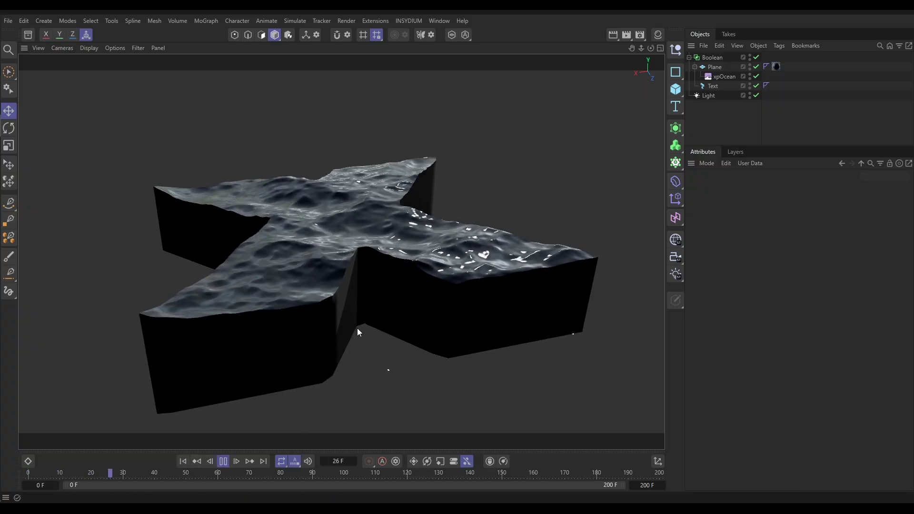
{"action": "left_click", "coordinate": [224, 462]}
Briefly resume the ocean animation, then pause it
{"action": "mouse_move", "coordinate": [414, 256]}
{"action": "left_mouse_down", "text": "alt"}
{"action": "mouse_move", "coordinate": [300, 241]}
{"action": "mouse_move", "coordinate": [411, 245]}
{"action": "left_mouse_up", "text": "alt"}
{"action": "left_click", "coordinate": [222, 462]}
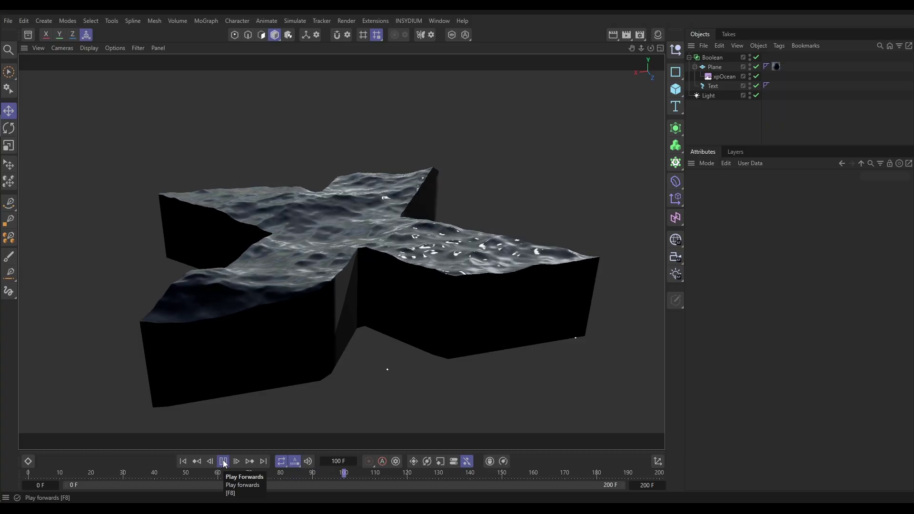
{"action": "left_click", "coordinate": [223, 462]}
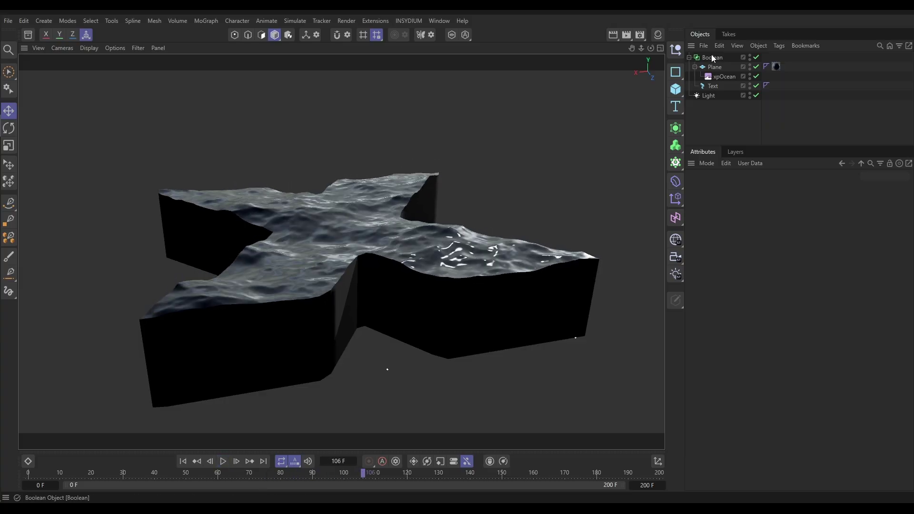
Inspect the cut side walls in Gouraud Shading (Lines), stop at frame 145, then restore Gouraud Shading
{"action": "left_click_drag", "start_coordinate": [500, 291], "coordinate": [270, 250], "text": "alt"}
{"action": "key", "text": "n"}
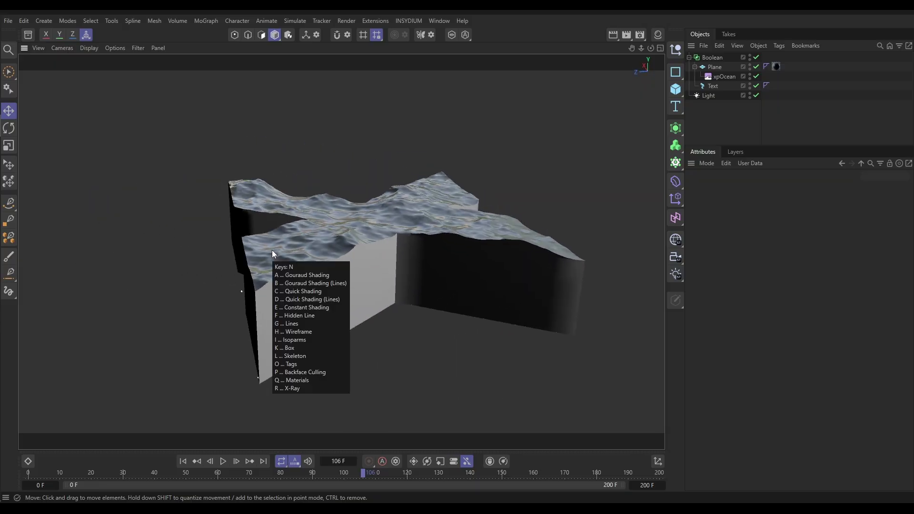
{"action": "key", "text": "b"}
{"action": "scroll", "coordinate": [377, 254], "scroll_direction": "up", "scroll_amount": 5}
{"action": "left_click_drag", "start_coordinate": [384, 244], "coordinate": [409, 181], "text": "alt"}
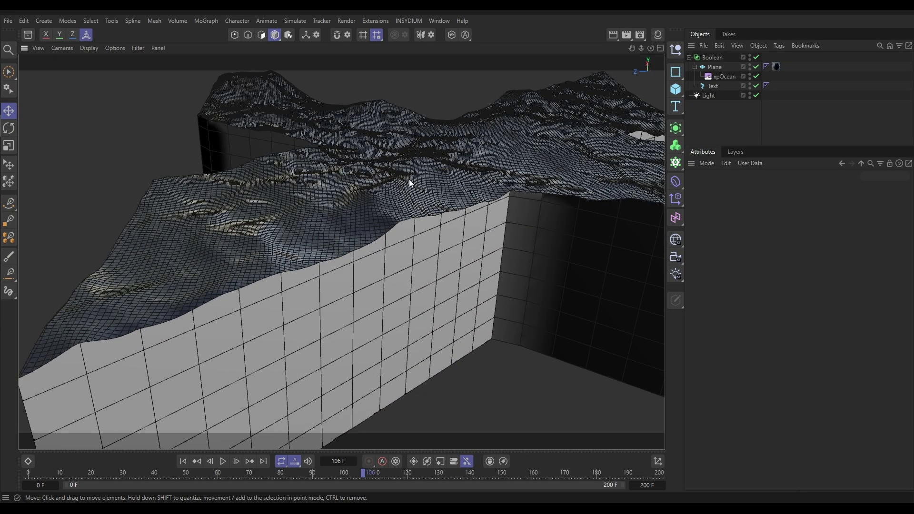
{"action": "left_click", "coordinate": [224, 462]}
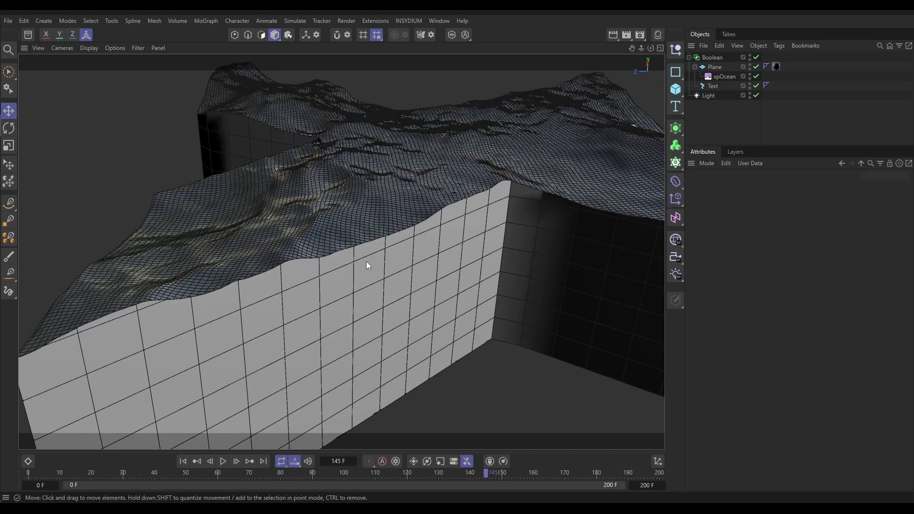
{"action": "key", "text": "ctrl+r"}
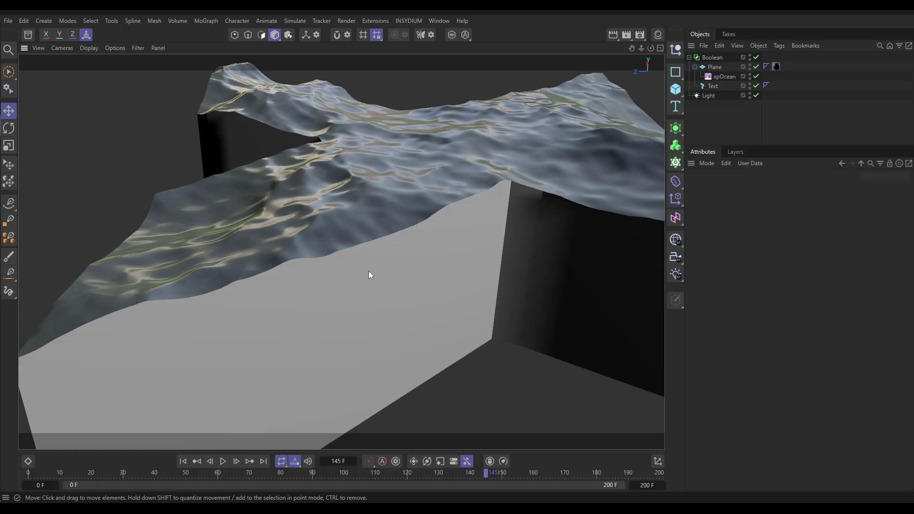
Disable the scene light, orbit around the letter, and stop playback at frame 6
{"action": "left_click", "coordinate": [756, 96]}
{"action": "left_click_drag", "start_coordinate": [472, 266], "coordinate": [426, 230], "text": "alt"}
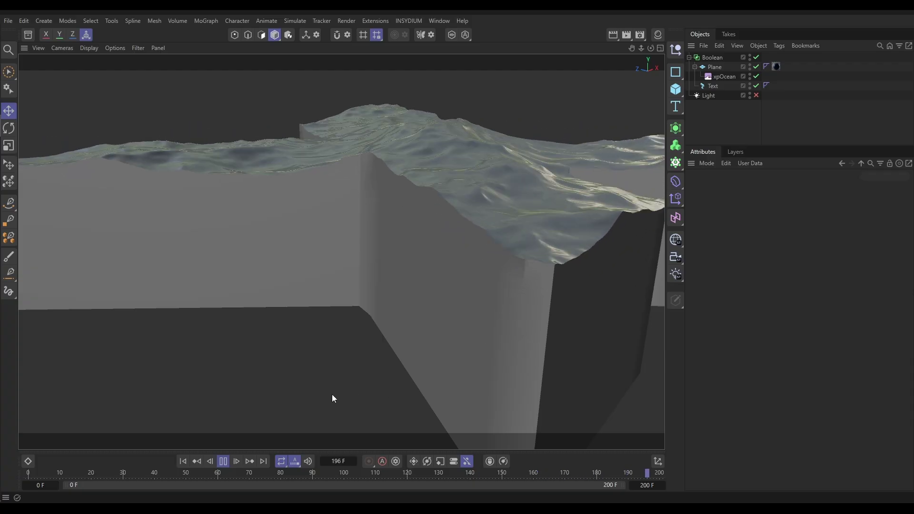
{"action": "left_click", "coordinate": [223, 463]}
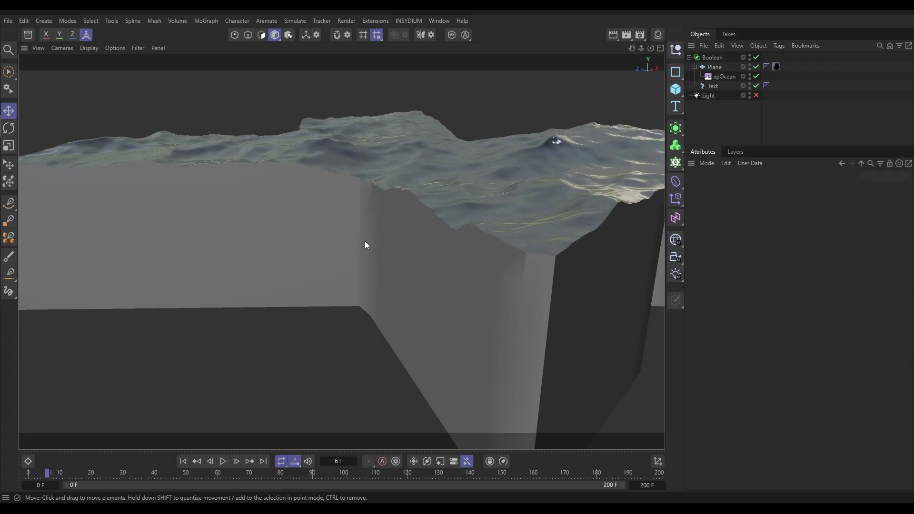
Enable High Quality Normals on the Boolean, preview to frame 48, and re-enable the Light
{"action": "left_click", "coordinate": [713, 57]}
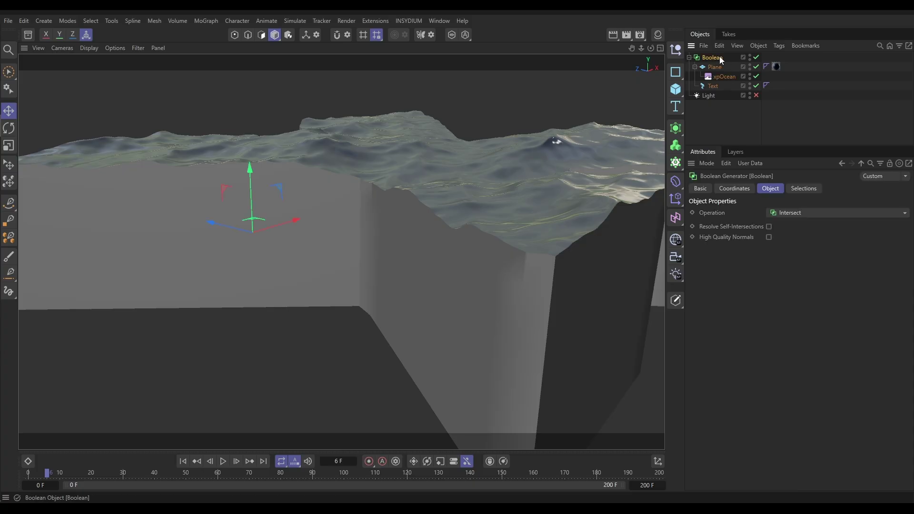
{"action": "left_click", "coordinate": [769, 237]}
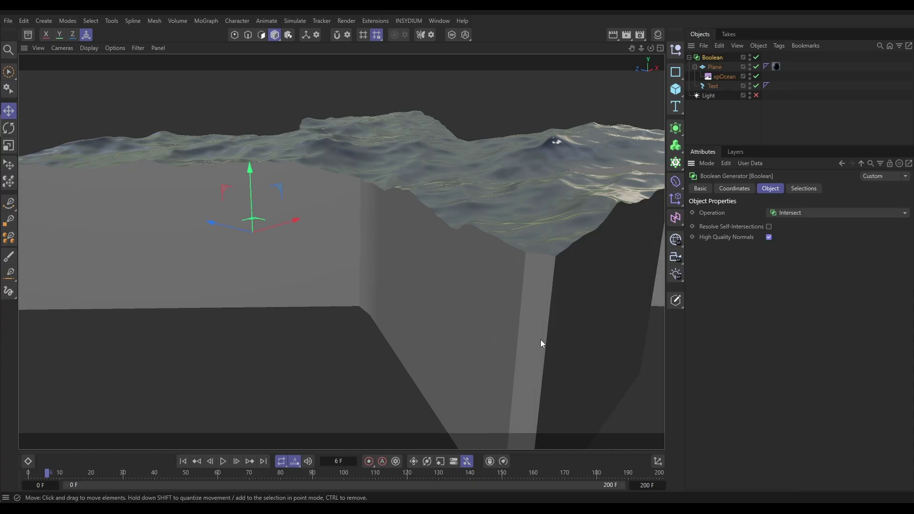
{"action": "left_click", "coordinate": [223, 463]}
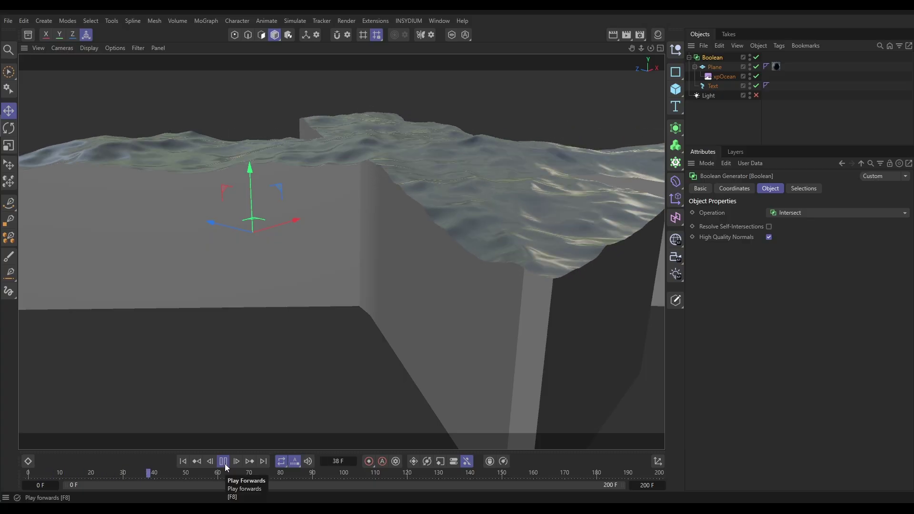
{"action": "left_click", "coordinate": [223, 463]}
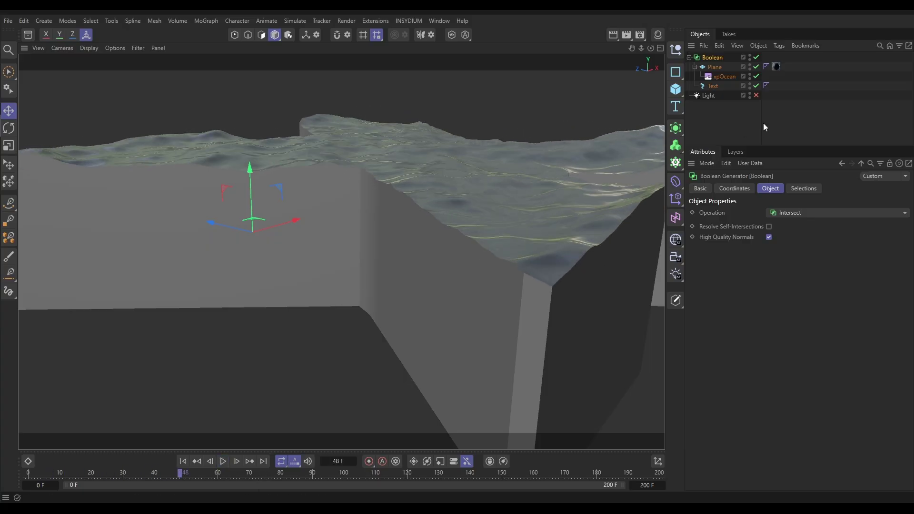
{"action": "left_click", "coordinate": [756, 95]}
{"action": "scroll", "coordinate": [332, 217], "scroll_direction": "down", "scroll_amount": 5}
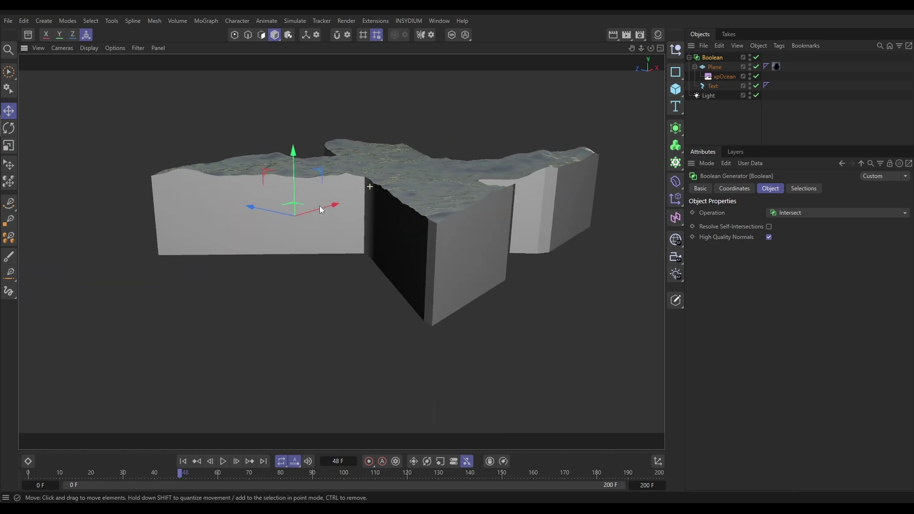
Turn on xpOcean Looping with a 201-frame Loop Time, then jump to frame 172
{"action": "left_click_drag", "start_coordinate": [319, 205], "coordinate": [434, 211], "text": "alt"}
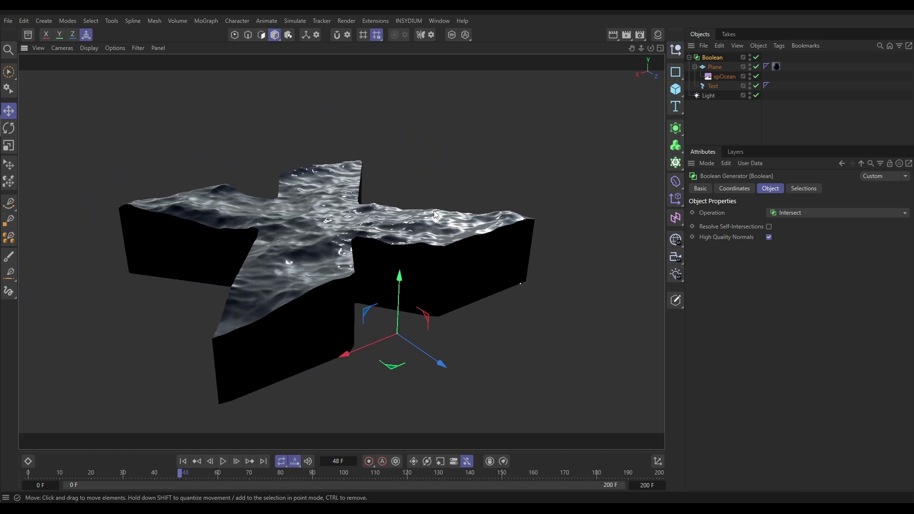
{"action": "left_click", "coordinate": [722, 77]}
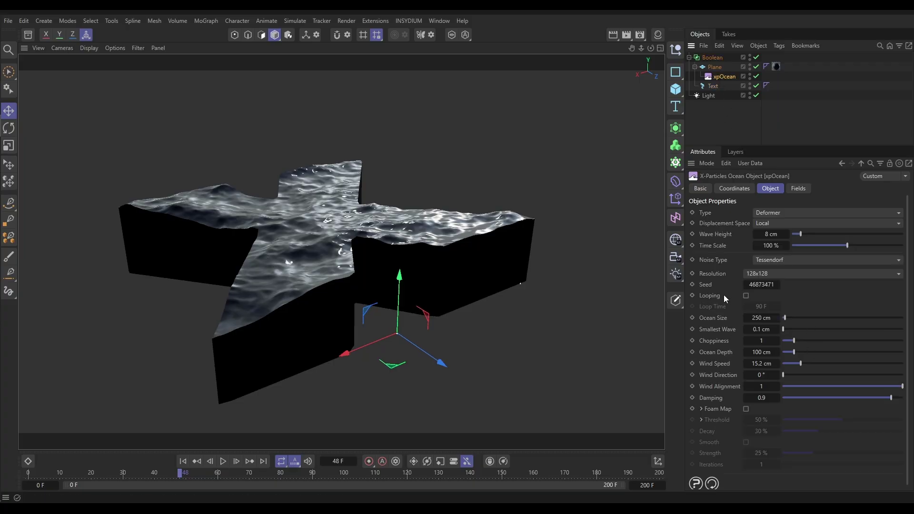
{"action": "left_click", "coordinate": [746, 296]}
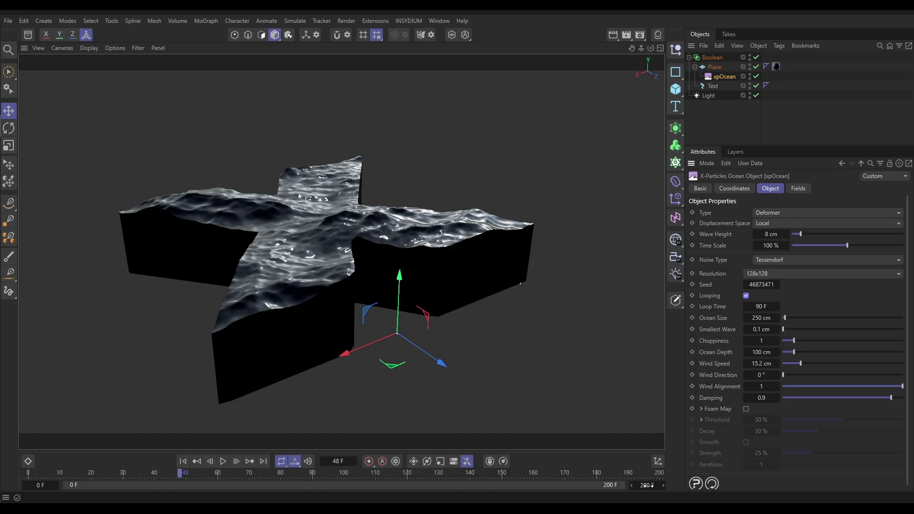
{"action": "left_click", "coordinate": [758, 310]}
{"action": "type", "text": "201"}
{"action": "key", "text": "Return"}
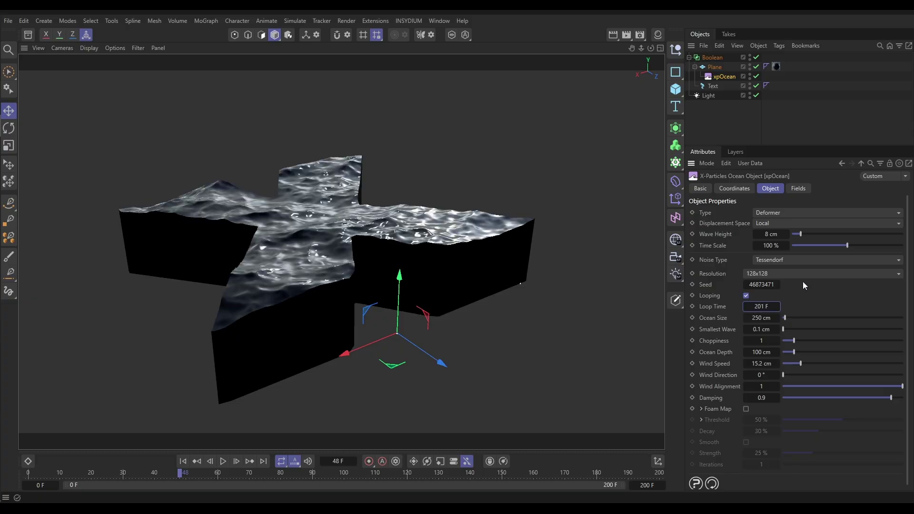
{"action": "left_click", "coordinate": [572, 475]}
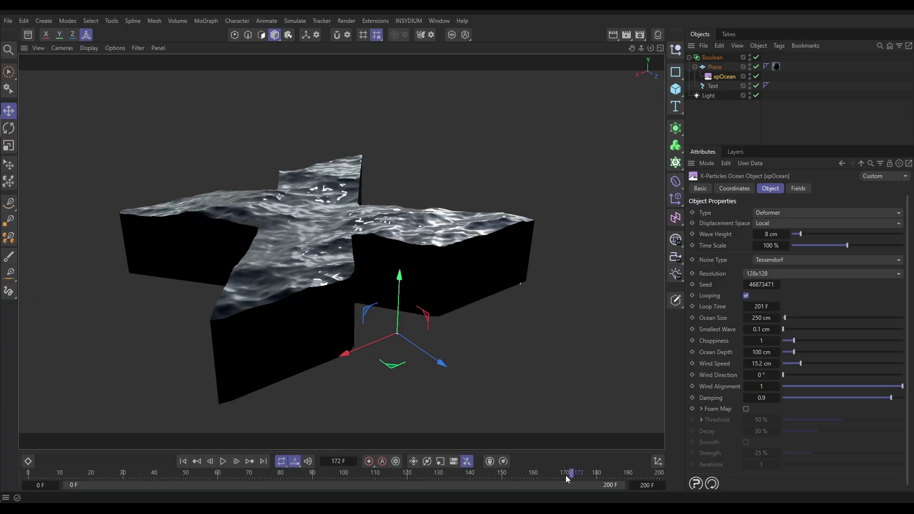
{"action": "left_click", "coordinate": [223, 461]}
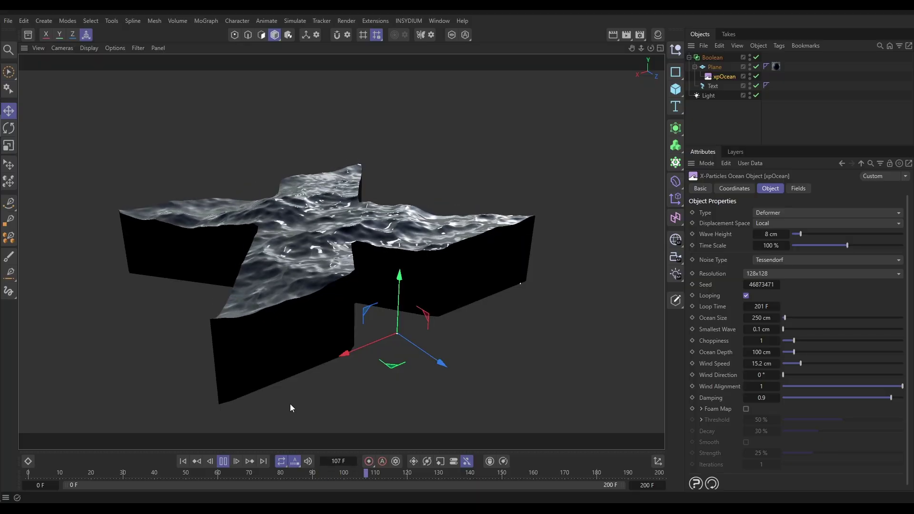
{"action": "left_click", "coordinate": [226, 464]}
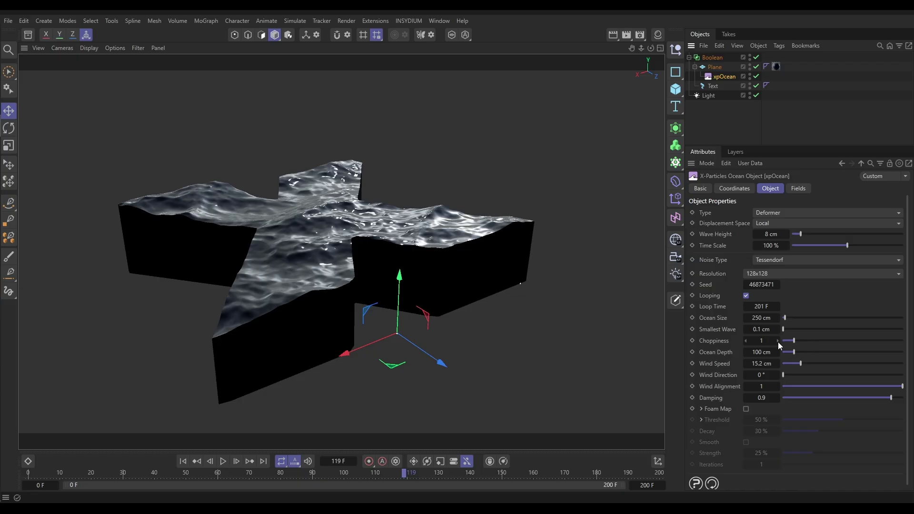
Raise the xpOcean Choppiness to 2.8 and play until frame 134
{"action": "left_click_drag", "start_coordinate": [804, 344], "coordinate": [817, 341]}
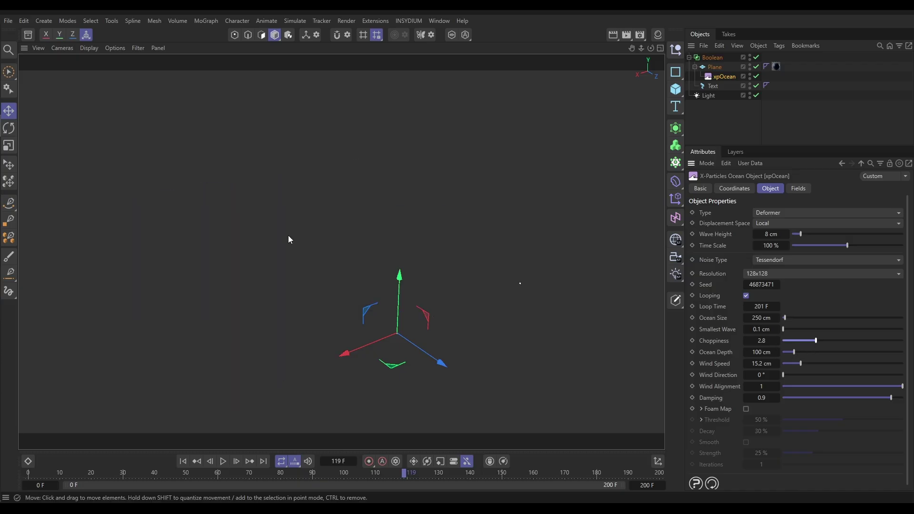
{"action": "left_click", "coordinate": [223, 462]}
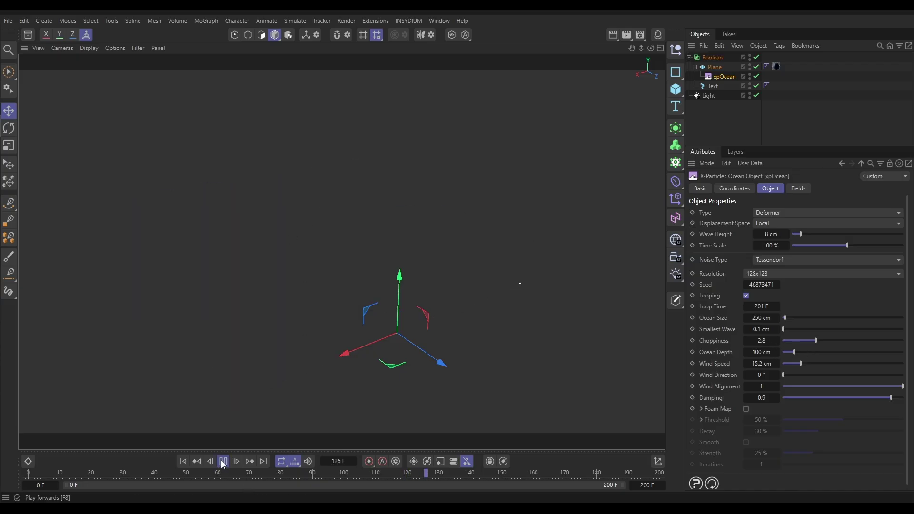
{"action": "left_click", "coordinate": [223, 462]}
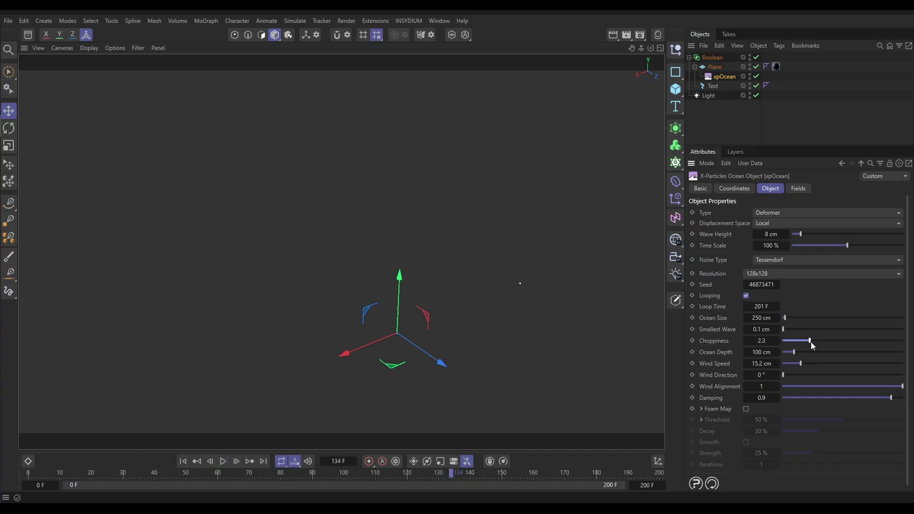
Lower the Choppiness to about 1.3 and scrub around frame 162 to check the surface
{"action": "left_click_drag", "start_coordinate": [811, 342], "coordinate": [799, 348]}
{"action": "left_click", "coordinate": [223, 462]}
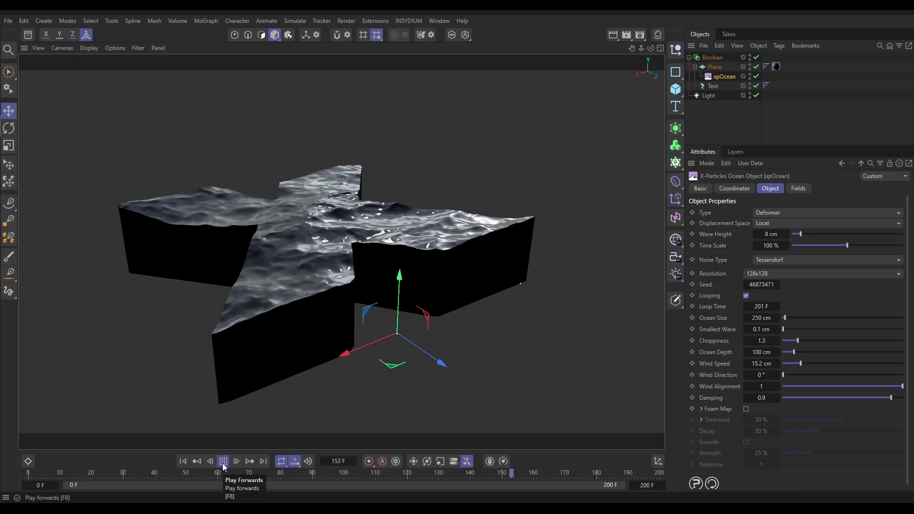
{"action": "left_click", "coordinate": [223, 462]}
{"action": "mouse_move", "coordinate": [543, 475]}
{"action": "left_mouse_down"}
{"action": "mouse_move", "coordinate": [565, 476]}
{"action": "mouse_move", "coordinate": [536, 477]}
{"action": "mouse_move", "coordinate": [556, 478]}
{"action": "left_mouse_up"}
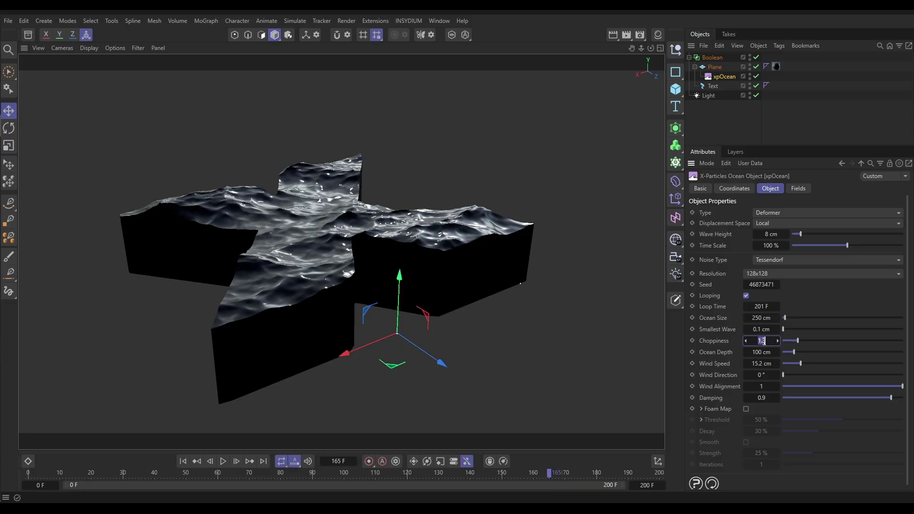
Drop the Choppiness to 1, scrub toward frame 184, and replay the animation
{"action": "left_click_drag", "start_coordinate": [763, 341], "coordinate": [763, 341]}
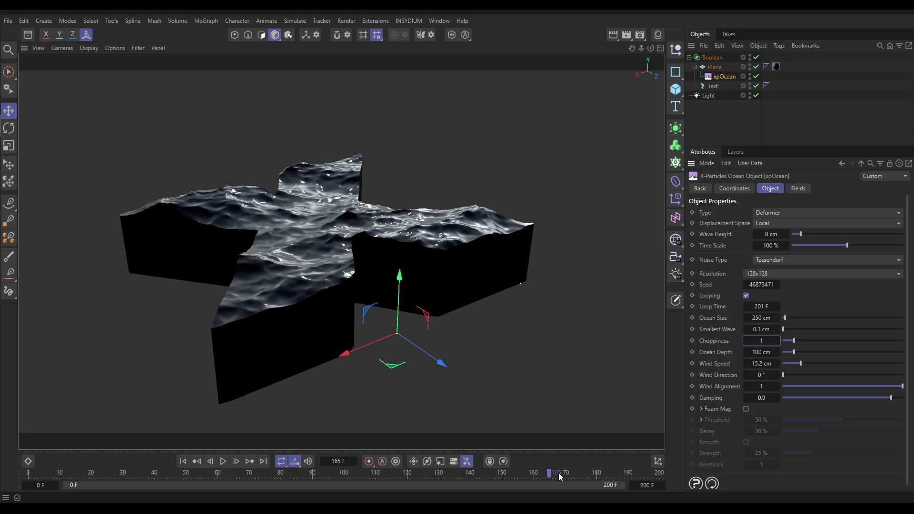
{"action": "left_click_drag", "start_coordinate": [549, 475], "coordinate": [590, 477]}
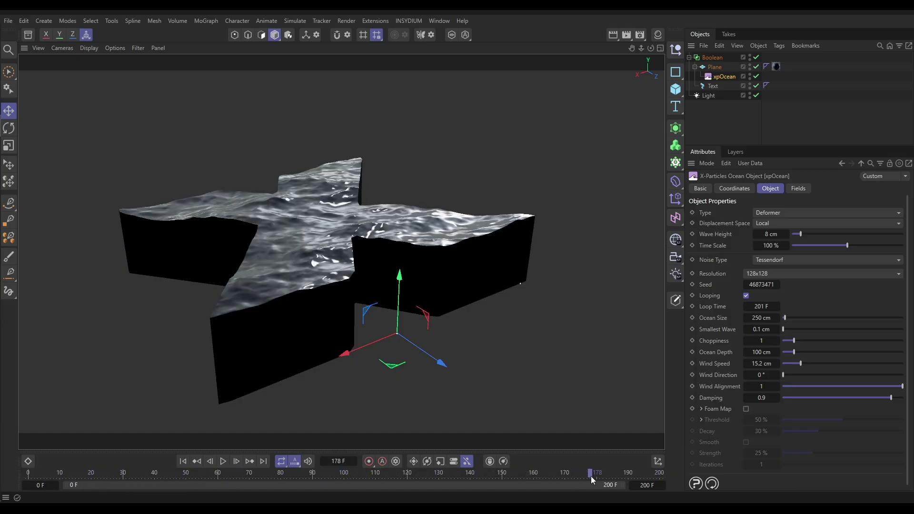
{"action": "left_click", "coordinate": [223, 461]}
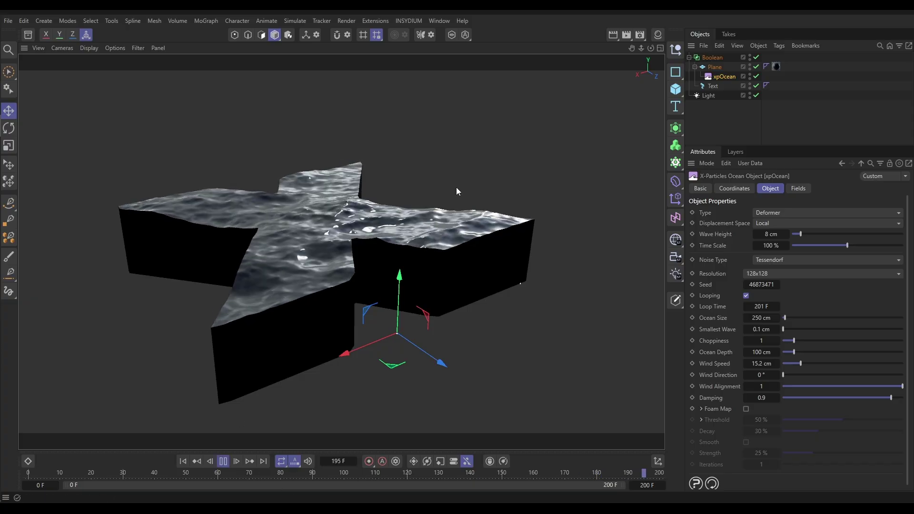